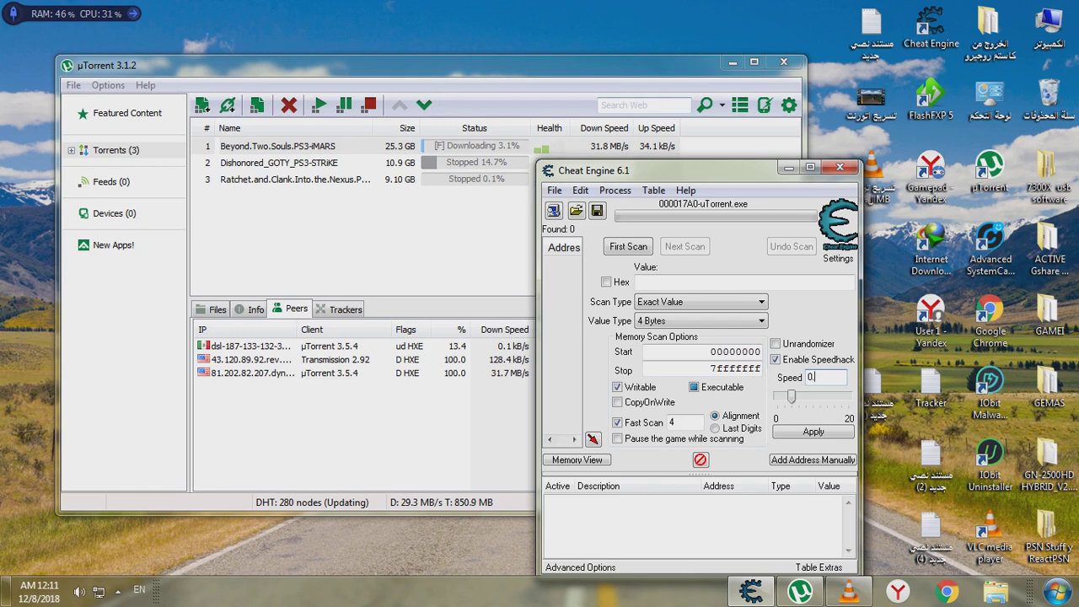
Set the speedhack speed to 0.01 and apply it to the uTorrent.exe process
type("01")
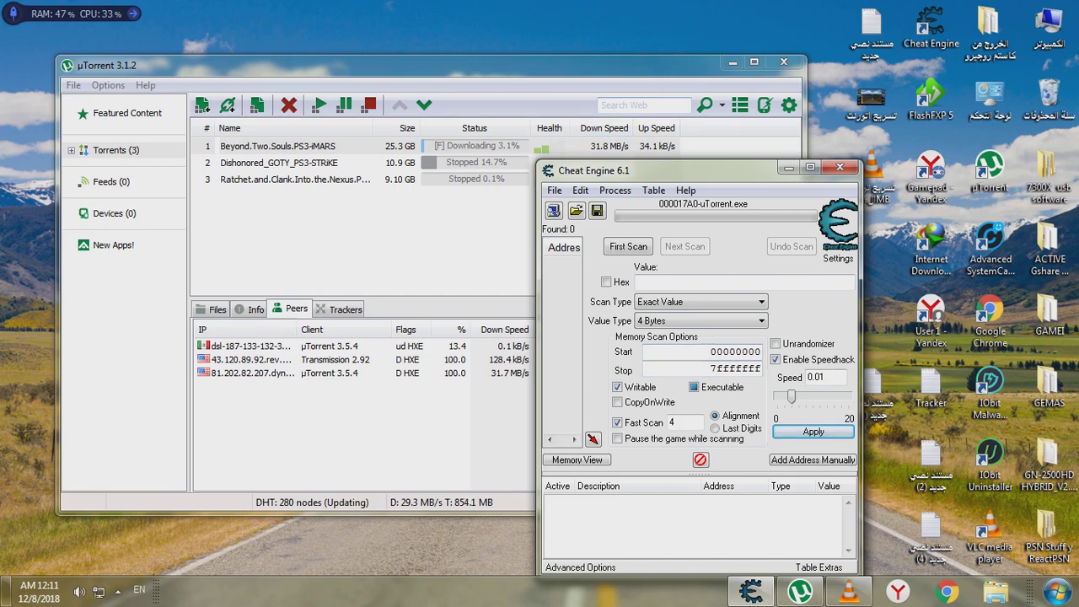
left_click_drag(674, 170, 566, 184)
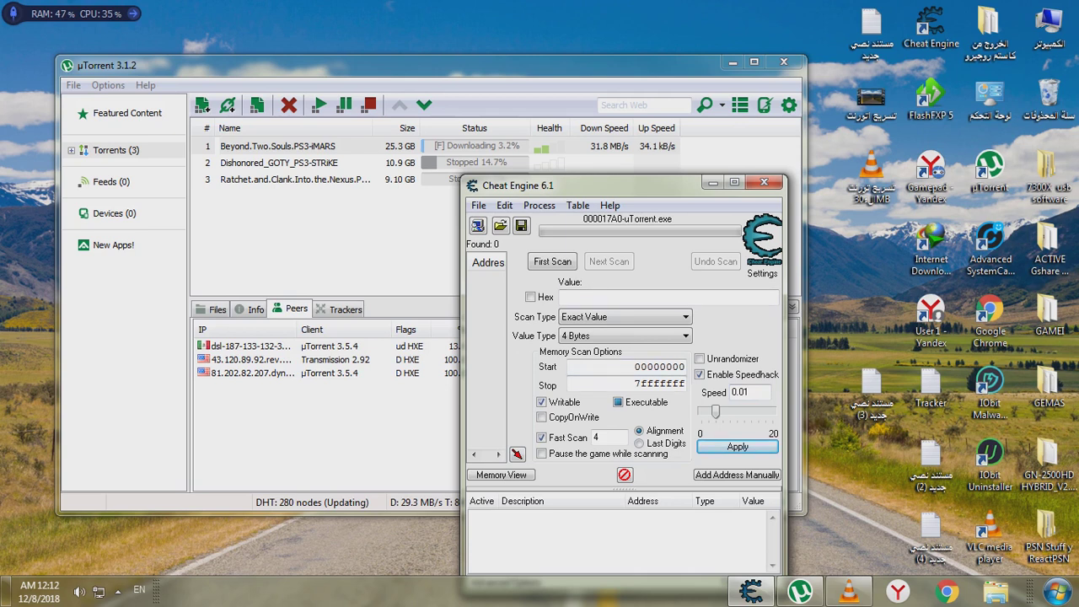
left_click_drag(590, 184, 619, 204)
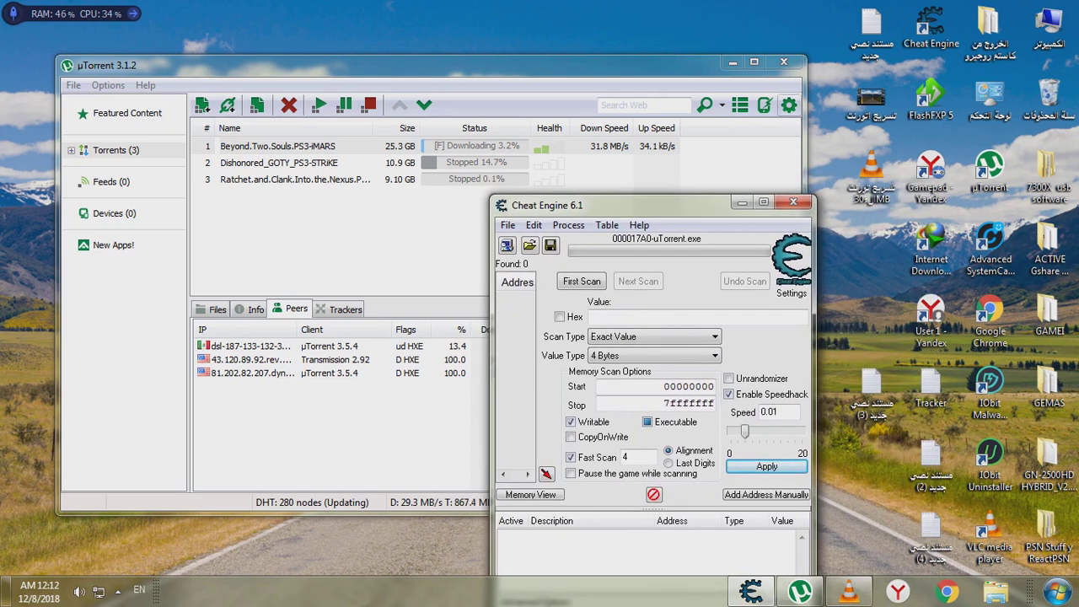
Switch to µTorrent and review its General, UI Settings, Directories, Connection, Bandwidth and BitTorrent preferences
left_click(788, 104)
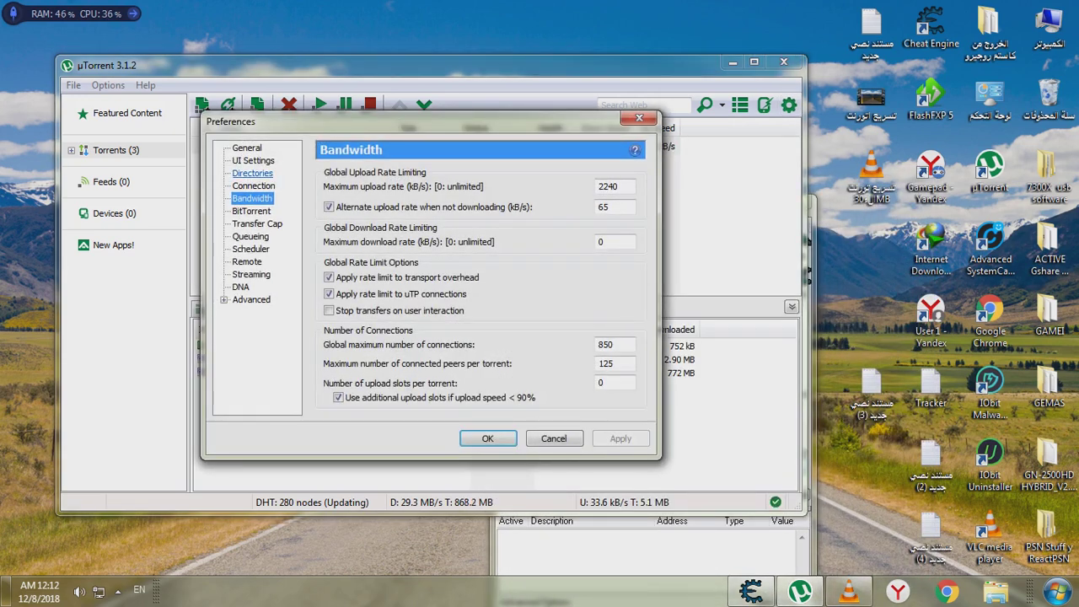
left_click(246, 149)
left_click(253, 160)
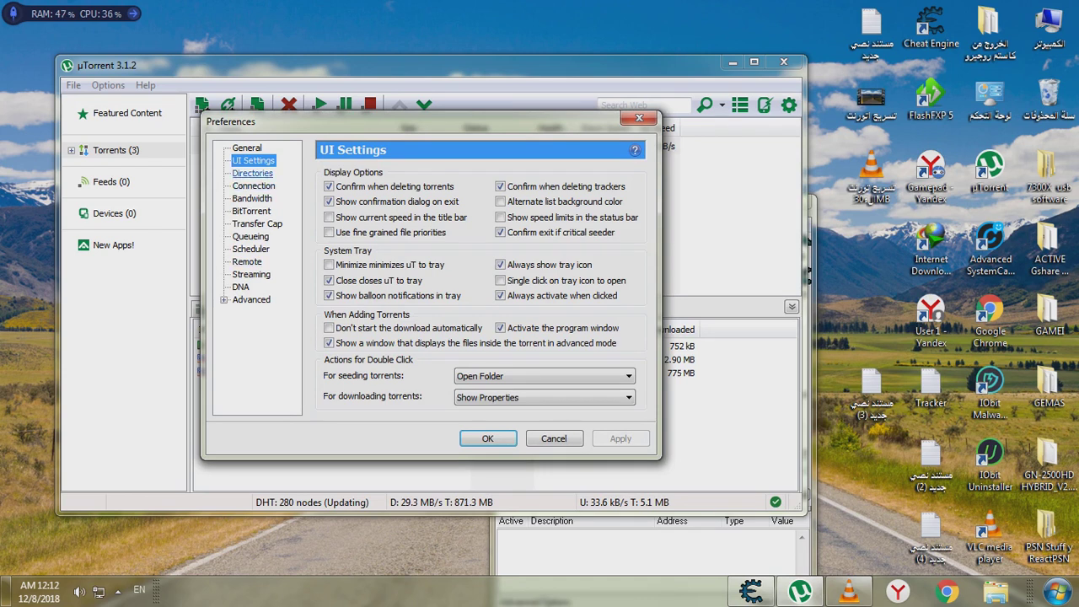
left_click(252, 173)
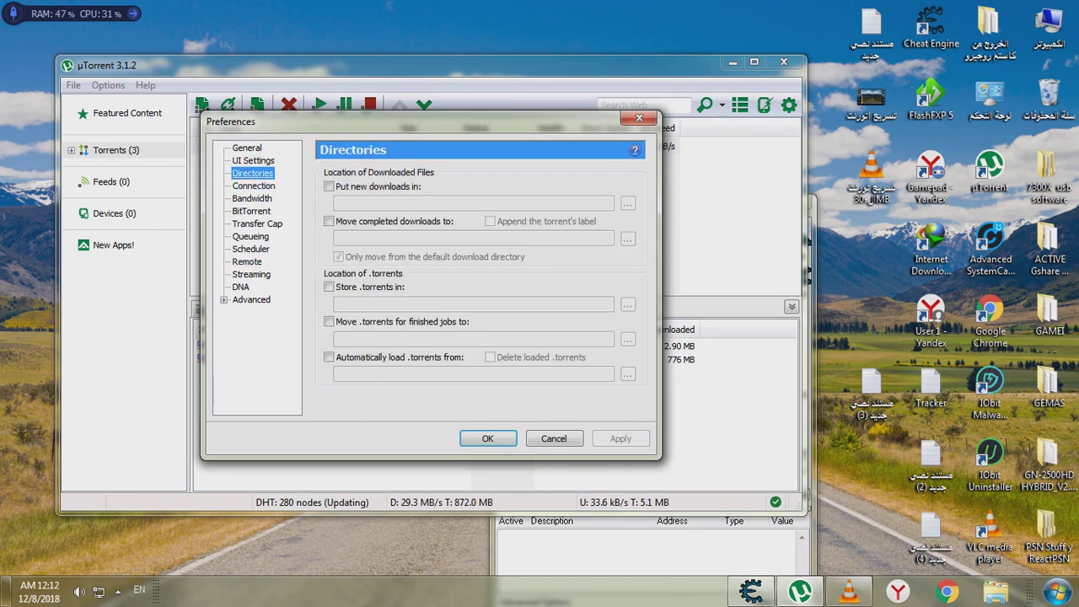
left_click(253, 185)
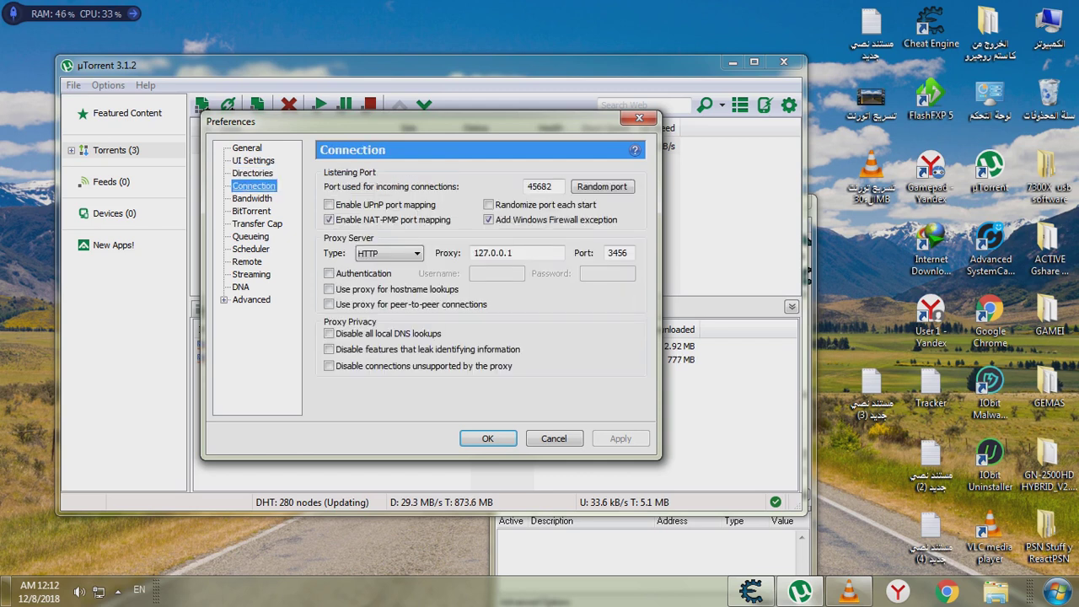
left_click(252, 198)
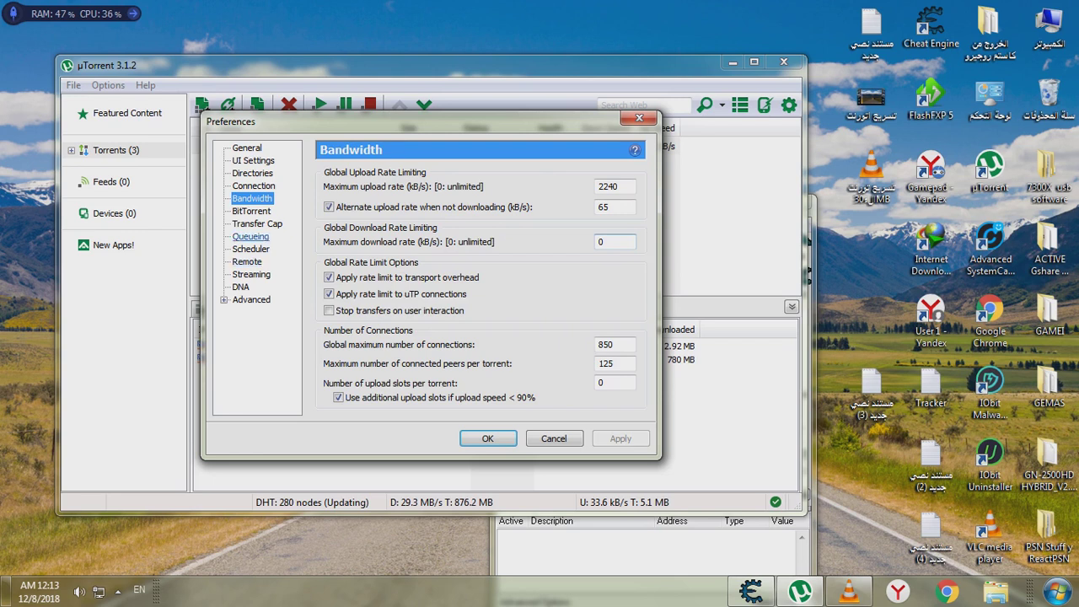
left_click(252, 210)
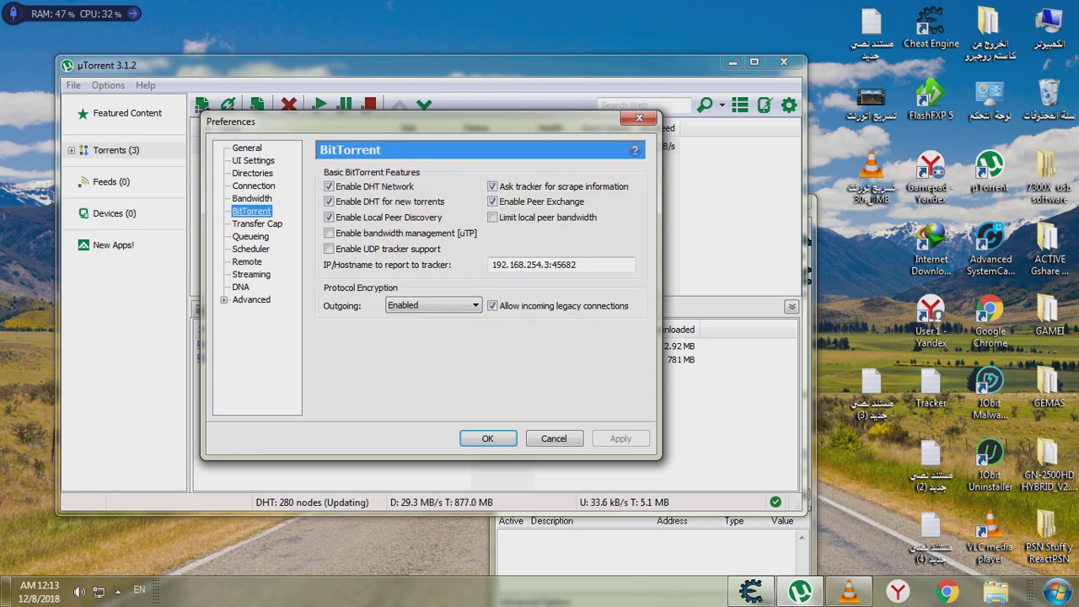
Review the preferences from Transfer Cap through DNA and the bt.allow_same_ip advanced option, and close the preferences
left_click(257, 224)
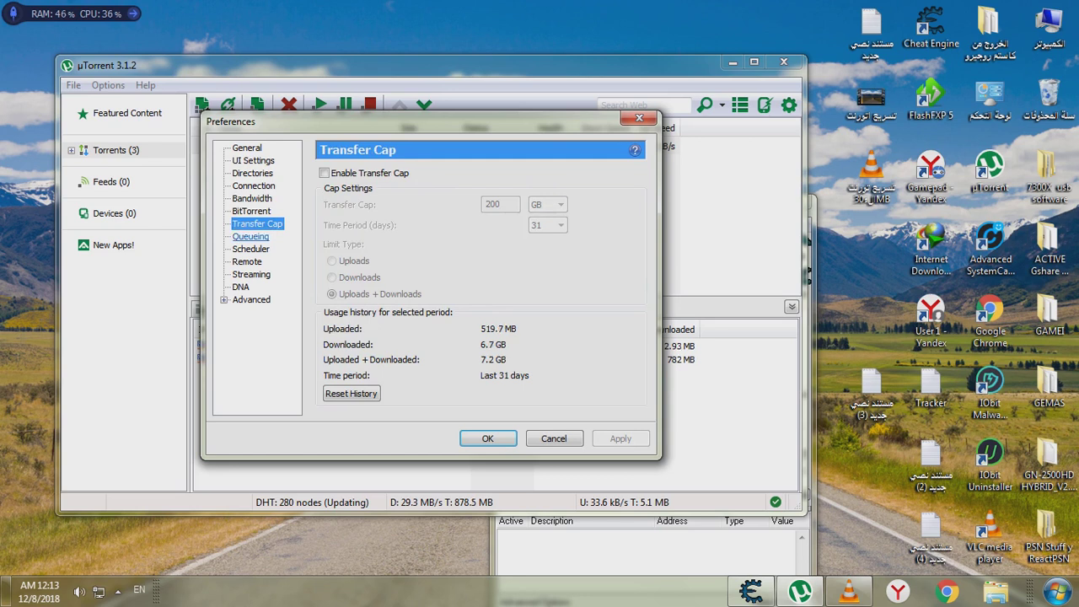
left_click(250, 236)
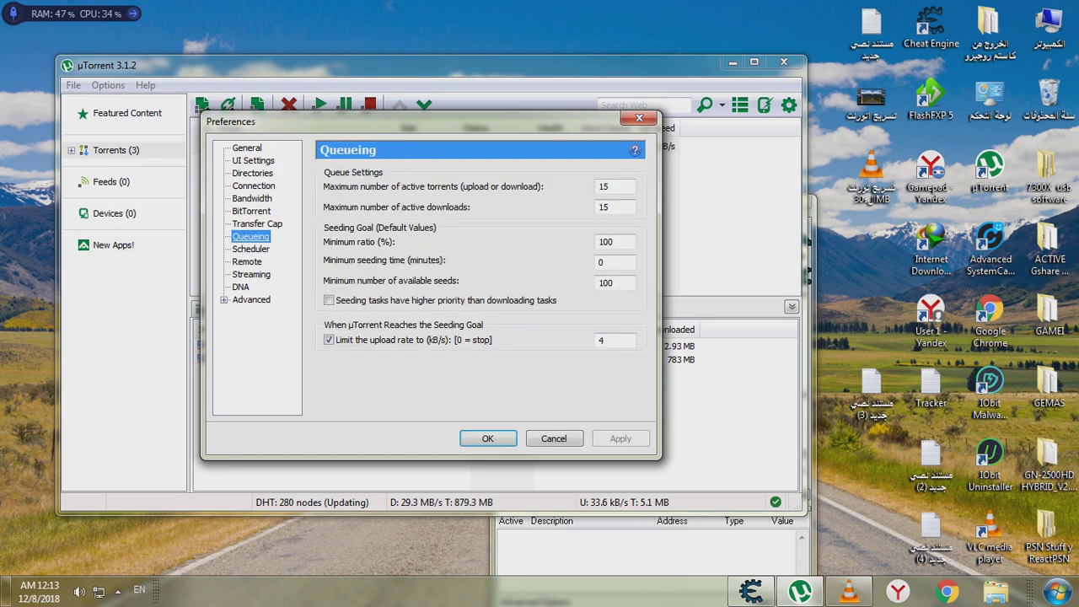
left_click(250, 248)
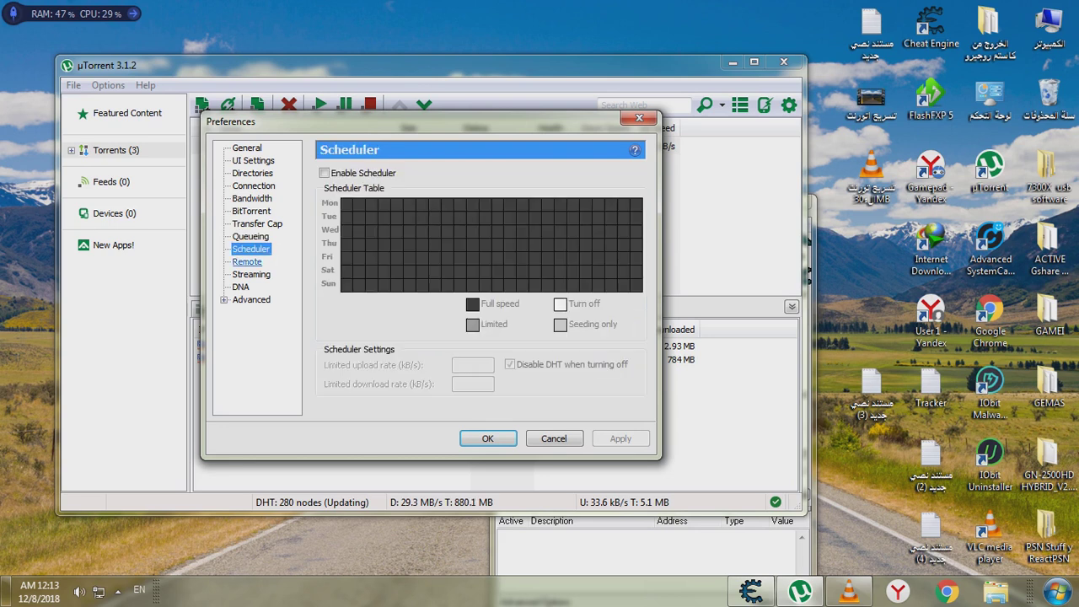
left_click(247, 262)
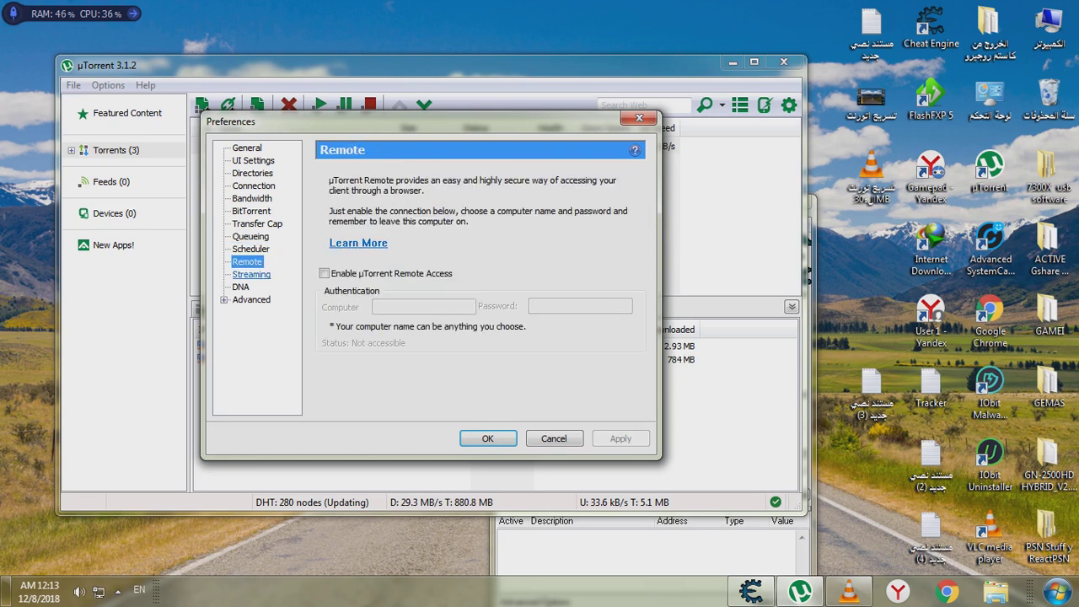
left_click(251, 274)
left_click(241, 287)
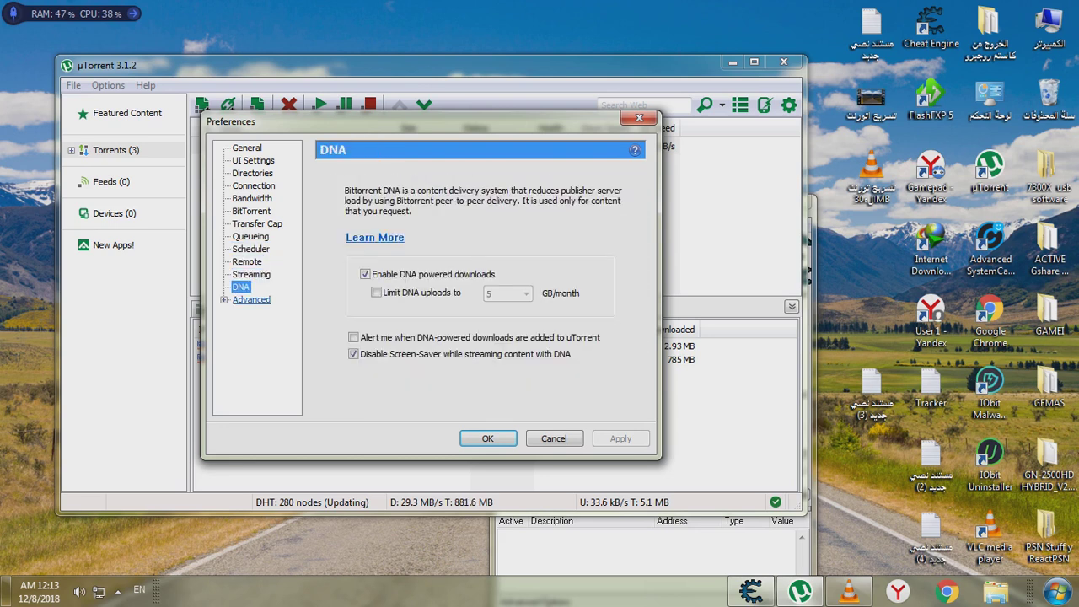
left_click(251, 299)
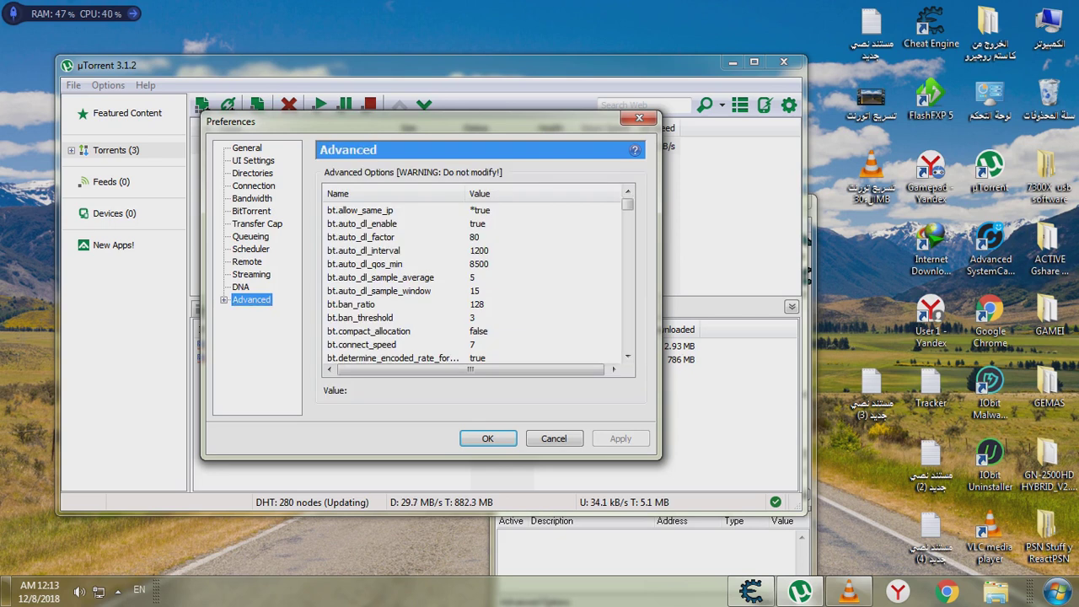
left_click(478, 210)
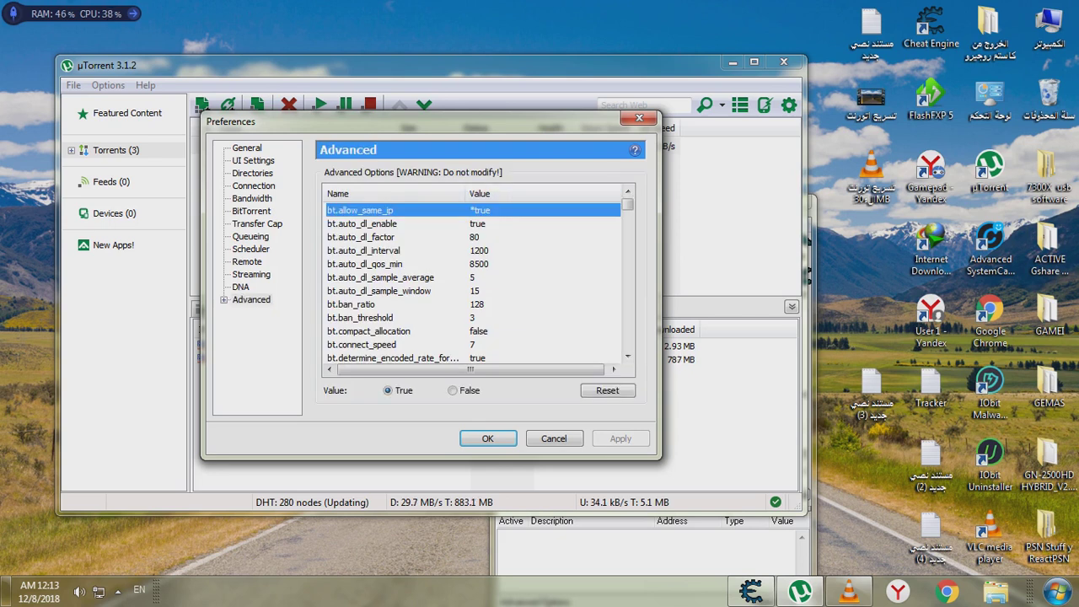
key("Return")
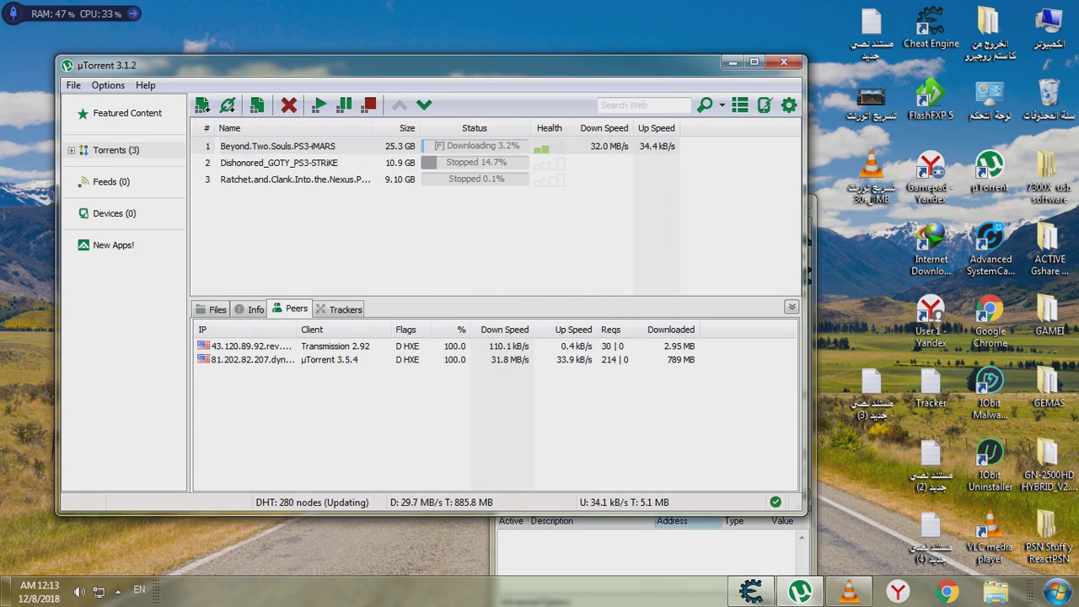
left_click(658, 544)
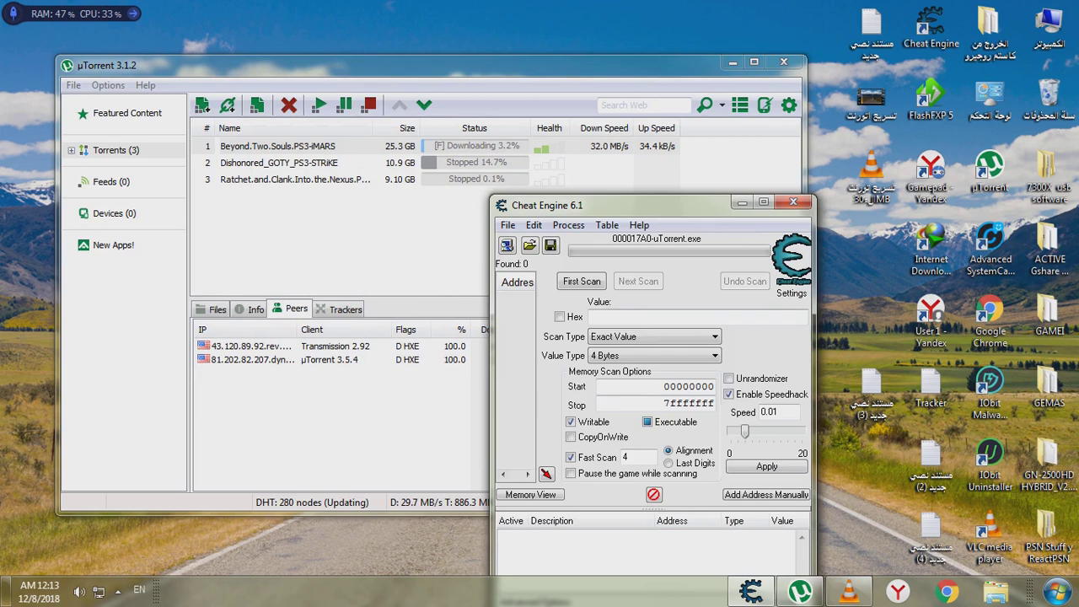
left_click_drag(658, 204, 604, 171)
left_click_drag(534, 171, 525, 192)
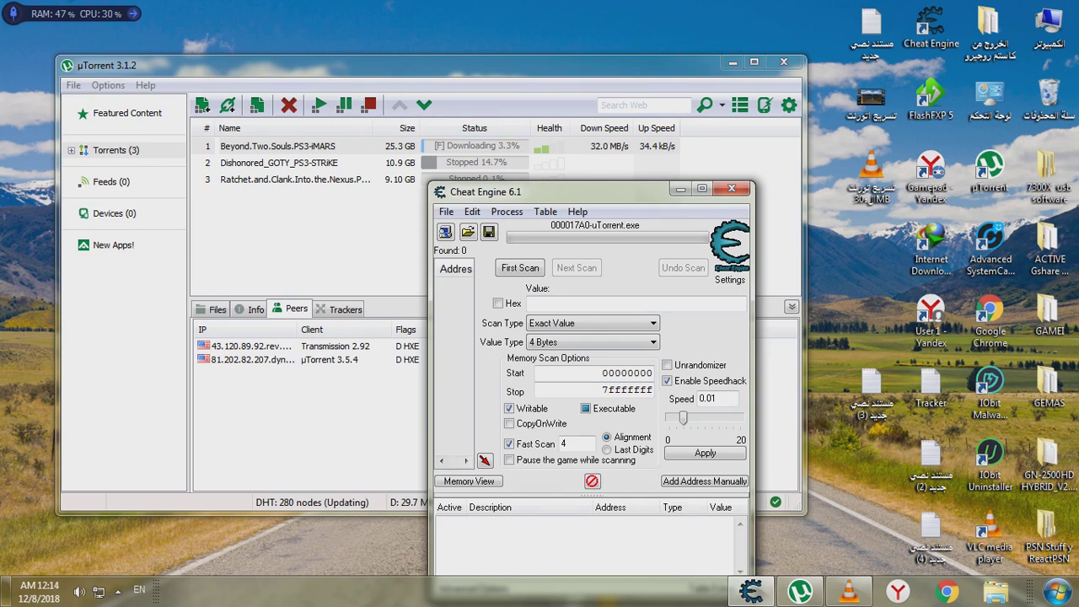
Switch to µTorrent and check the global upload and download limits and the Beyond.Two.Souls.PS3-iMARS torrent's bandwidth allocation
key("alt+Tab")
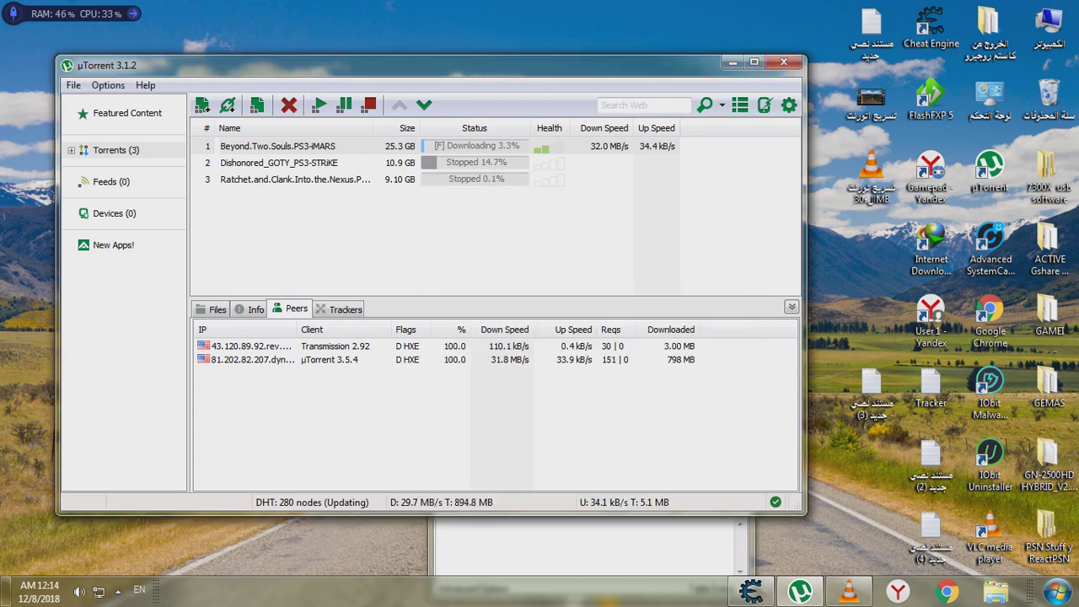
right_click(623, 495)
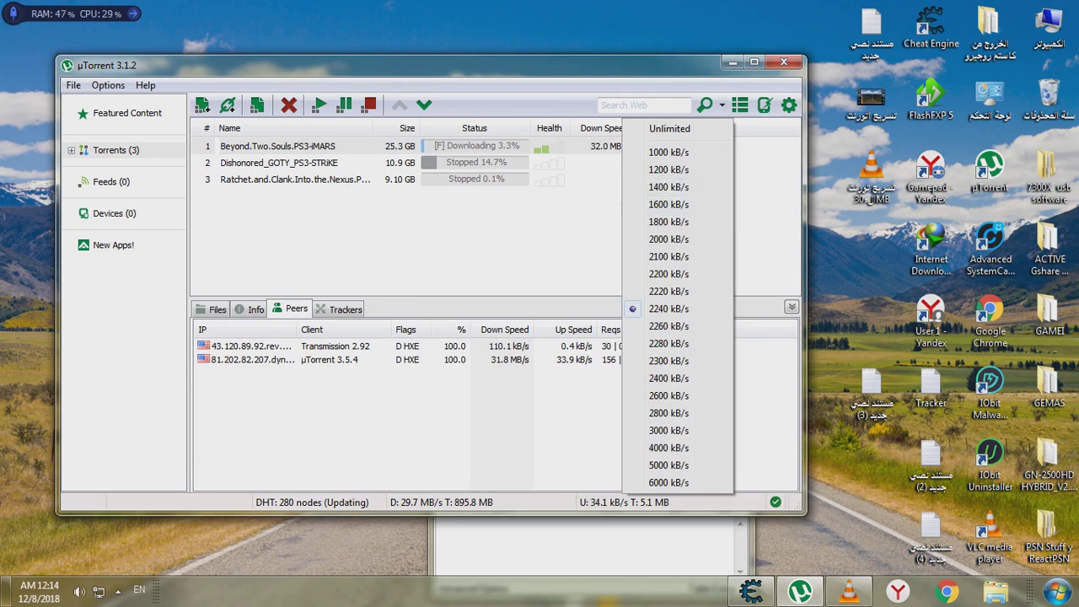
right_click(487, 502)
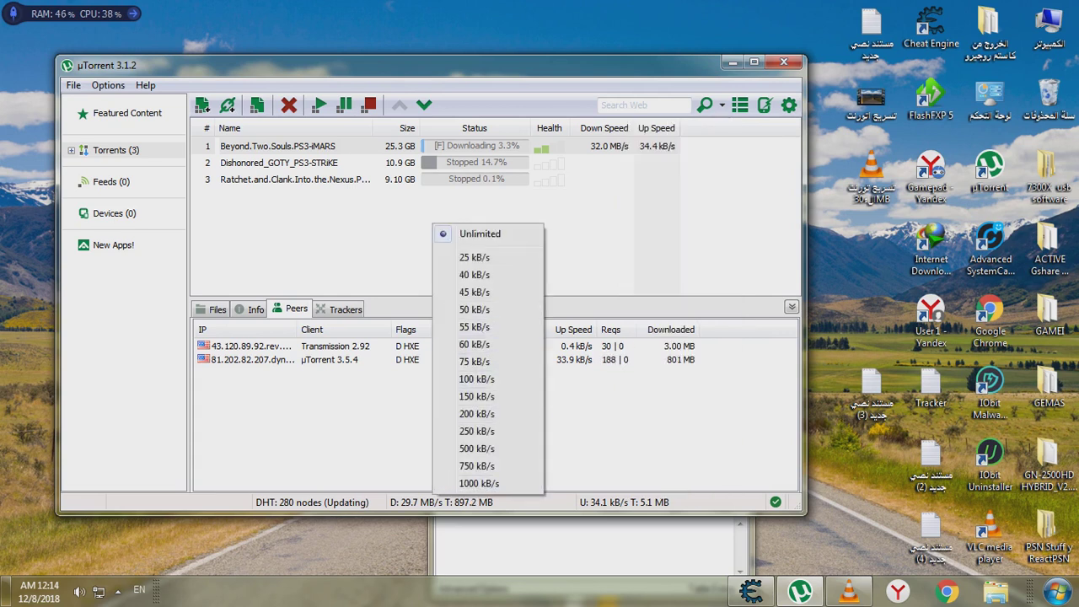
left_click(622, 146)
right_click(622, 147)
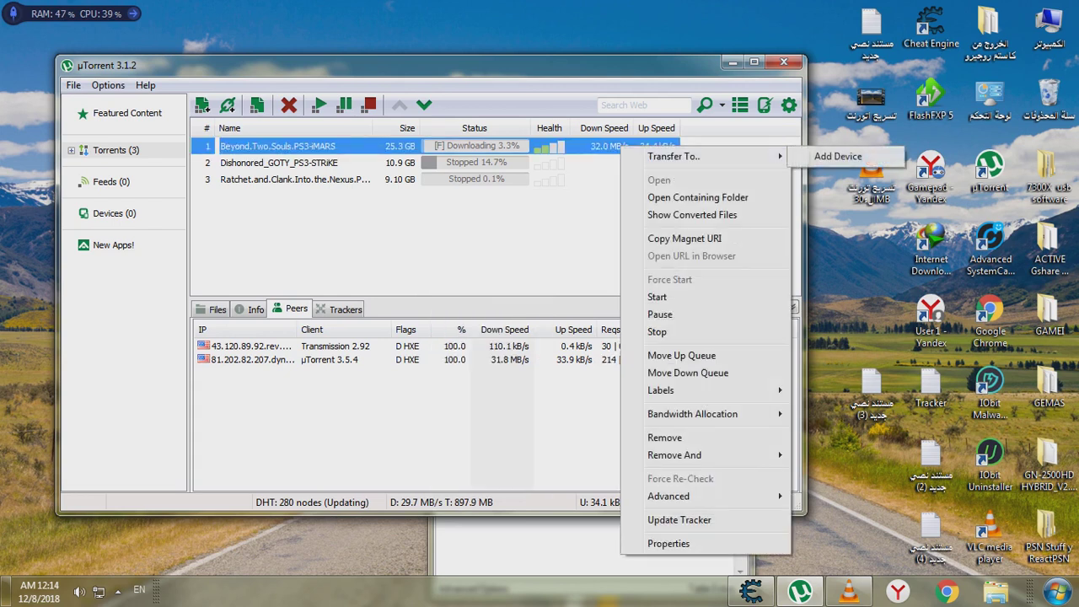
mouse_move(692, 414)
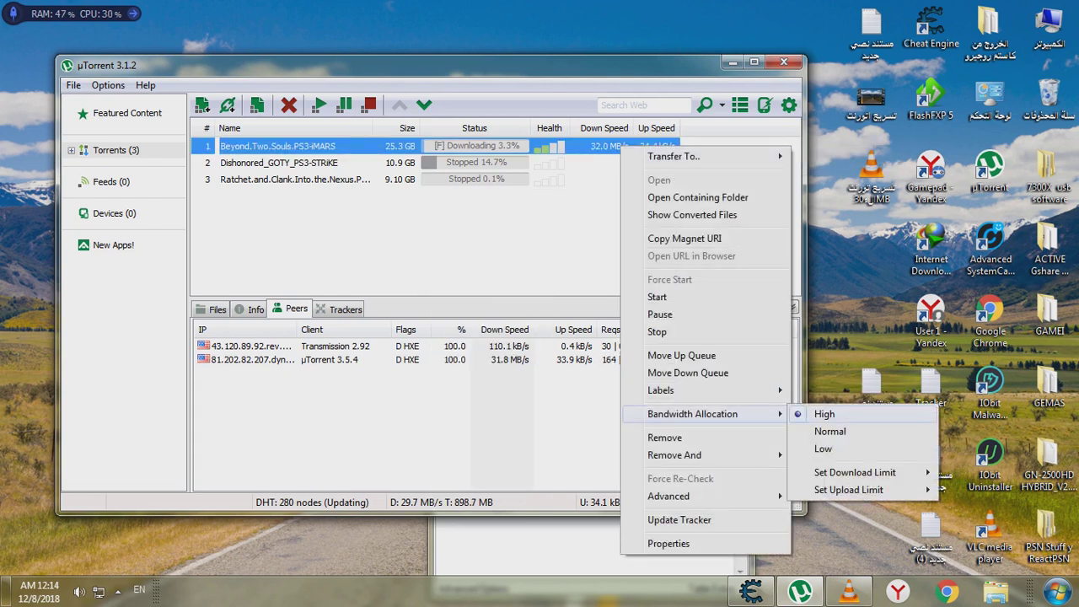
mouse_move(848, 490)
key("Escape")
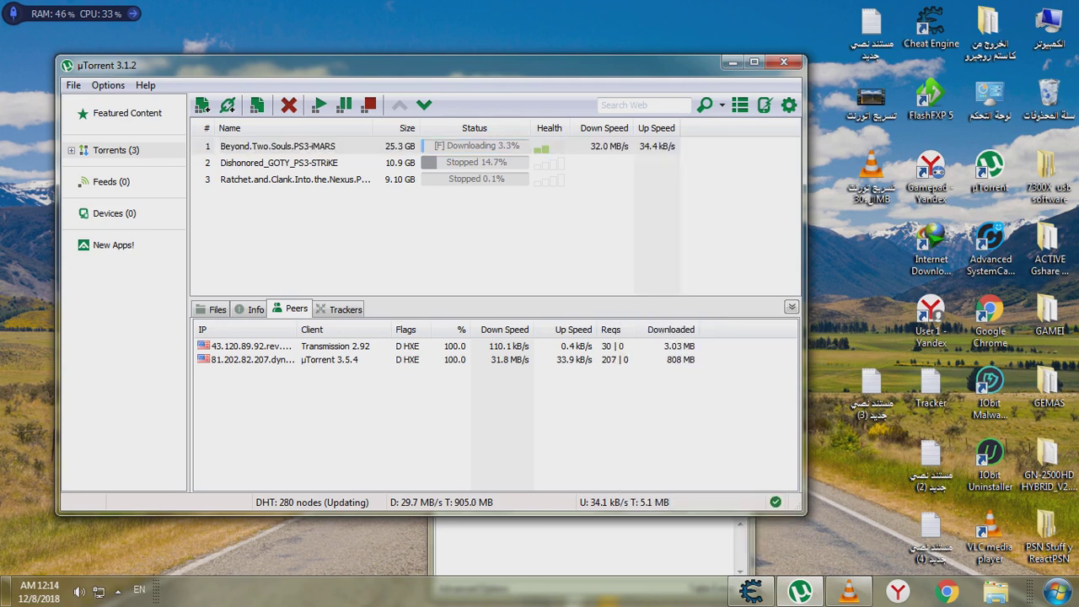
Update the tracker of the Beyond.Two.Souls.PS3-iMARS torrent
right_click(577, 145)
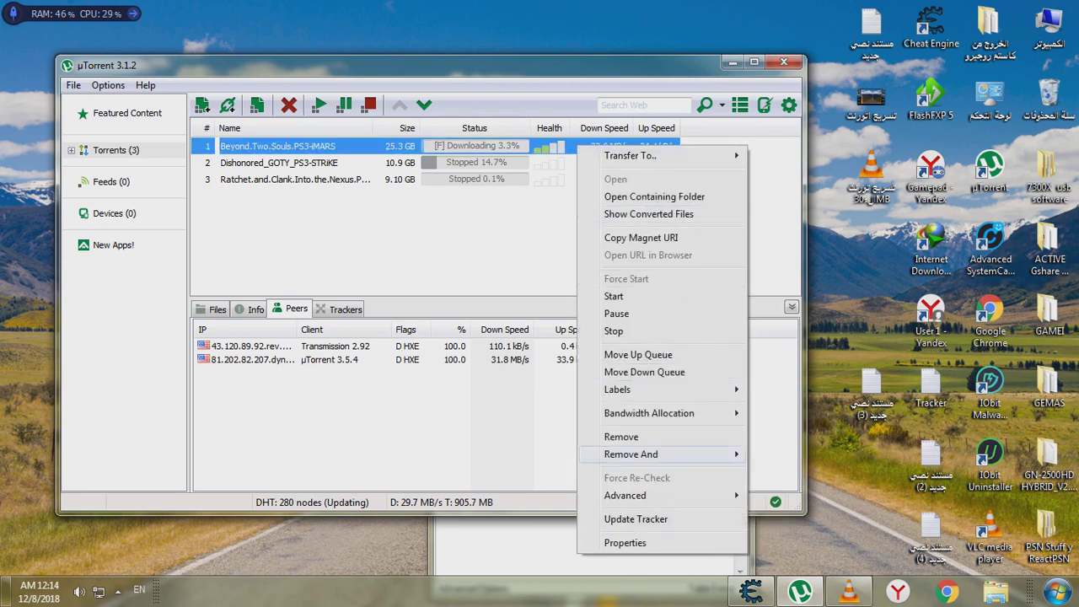
left_click(635, 519)
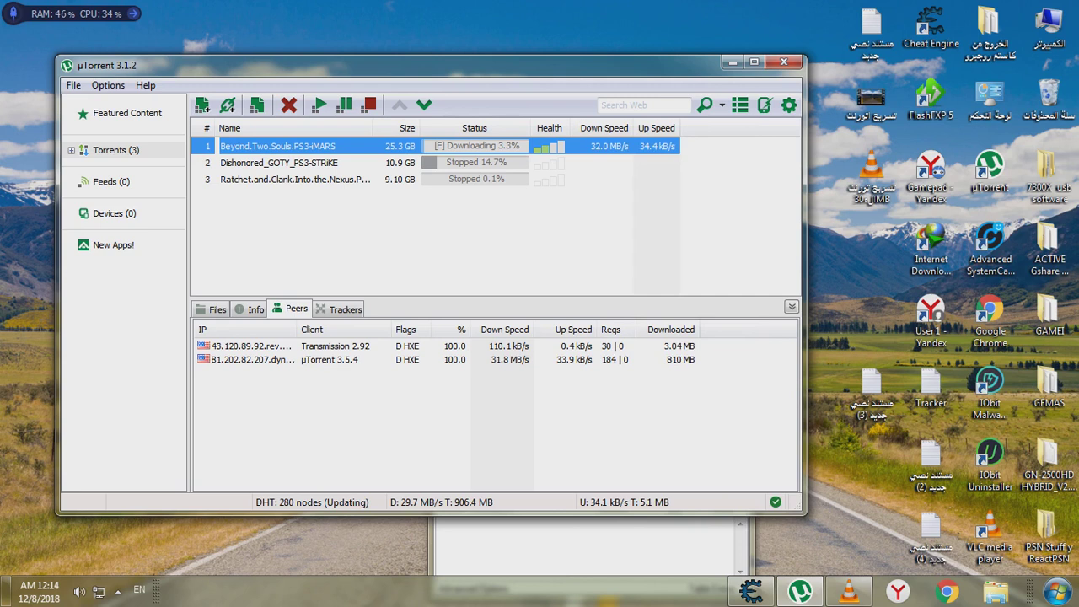
Switch the Beyond.Two.Souls.PS3-iMARS torrent to a normal start and force start it again
right_click(583, 147)
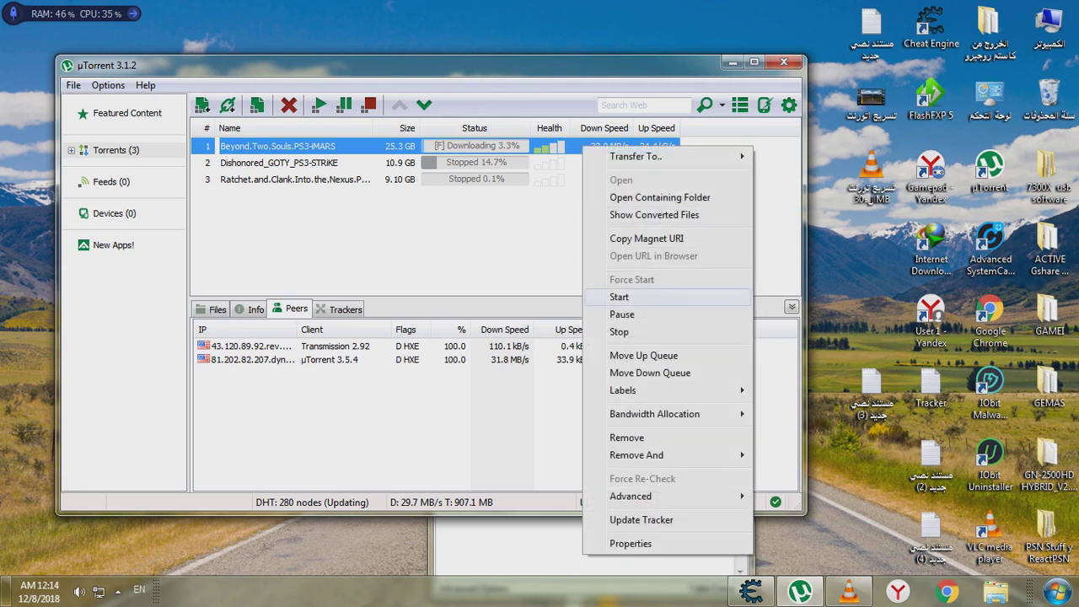
left_click(619, 297)
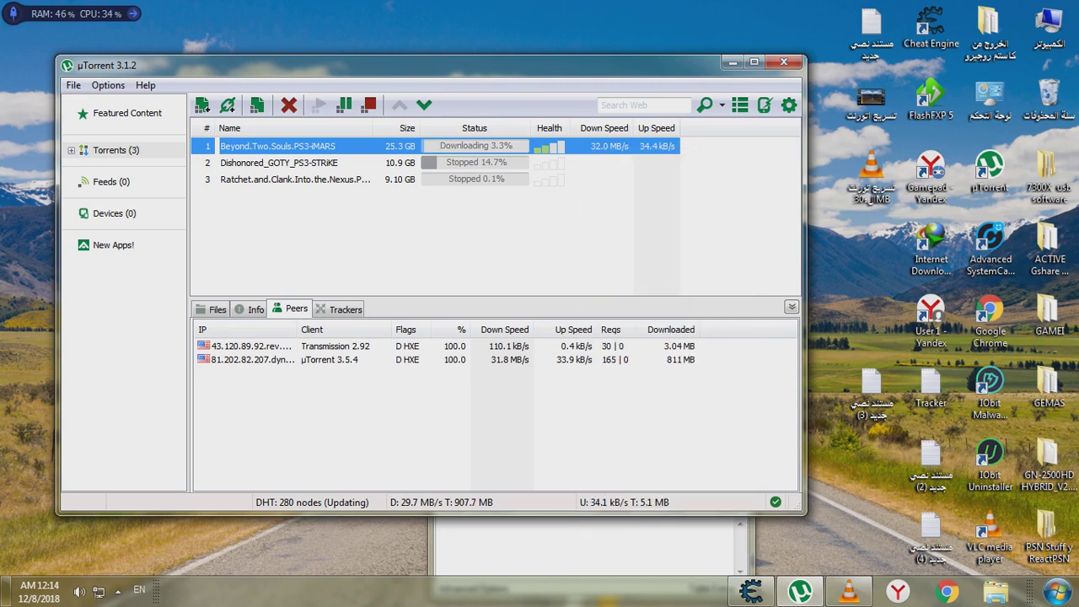
right_click(578, 140)
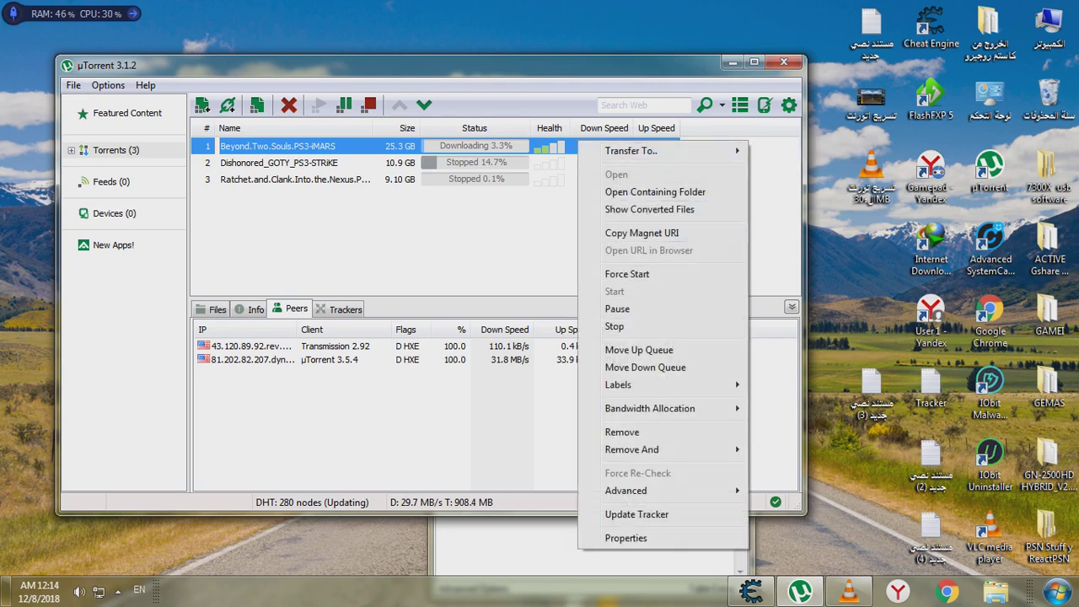
left_click(619, 274)
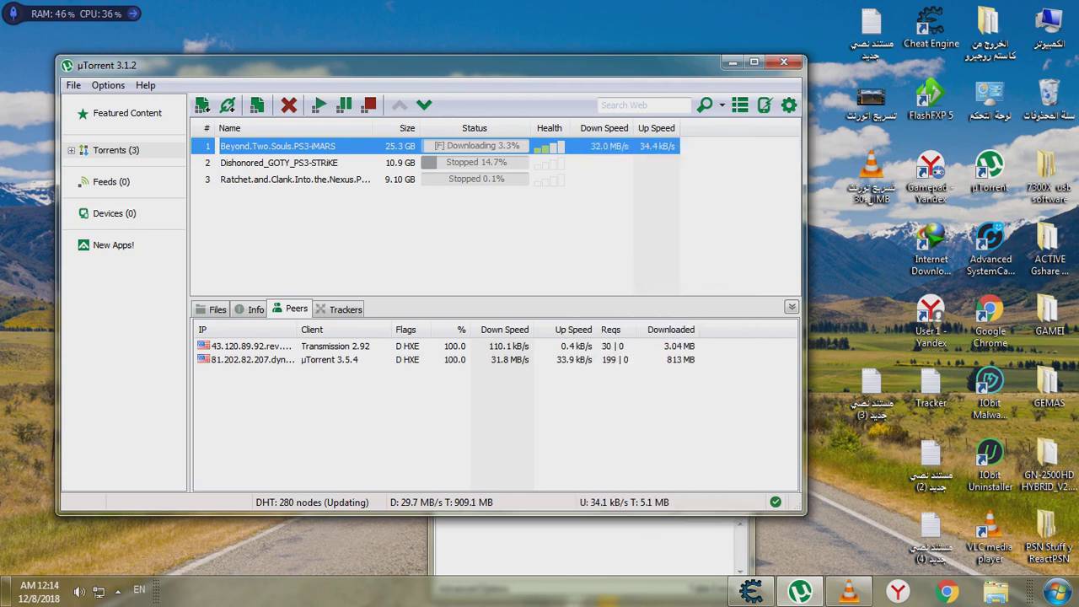
left_click(619, 274)
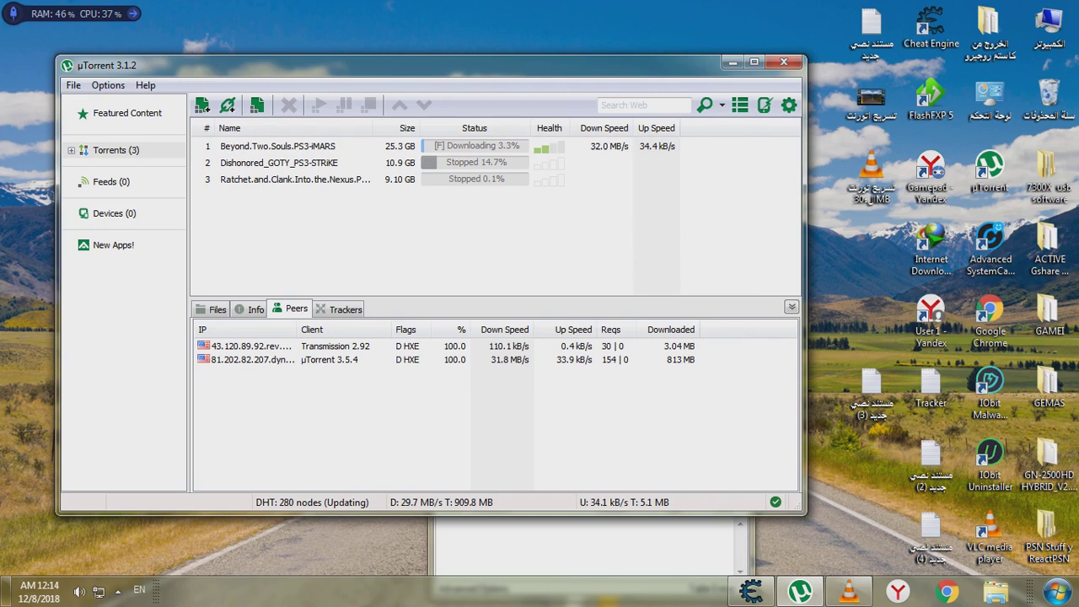
key("alt+Tab")
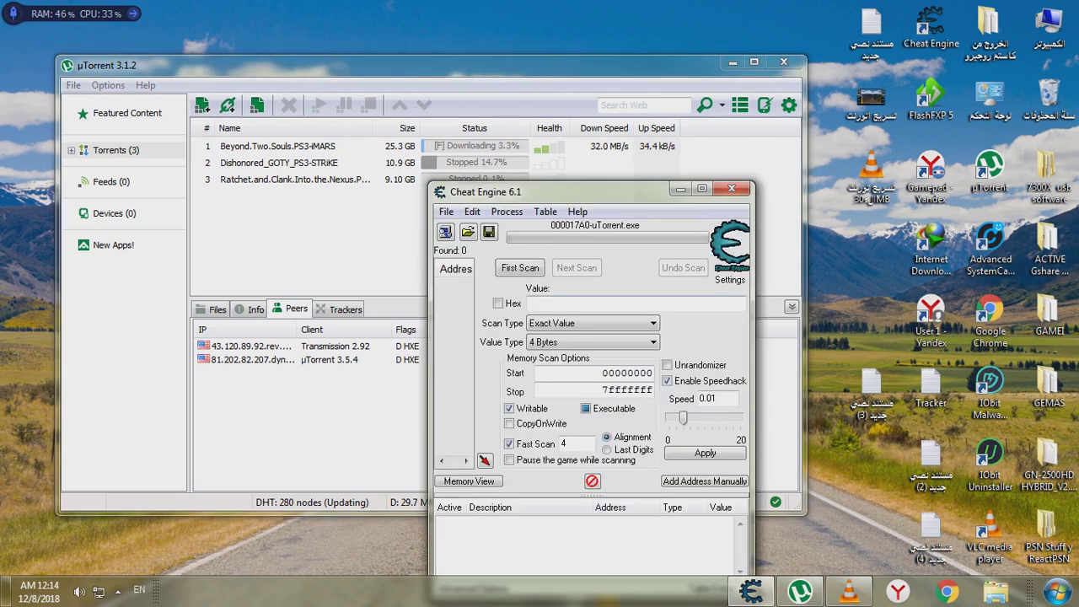
left_click_drag(574, 192, 549, 193)
left_click_drag(482, 193, 494, 185)
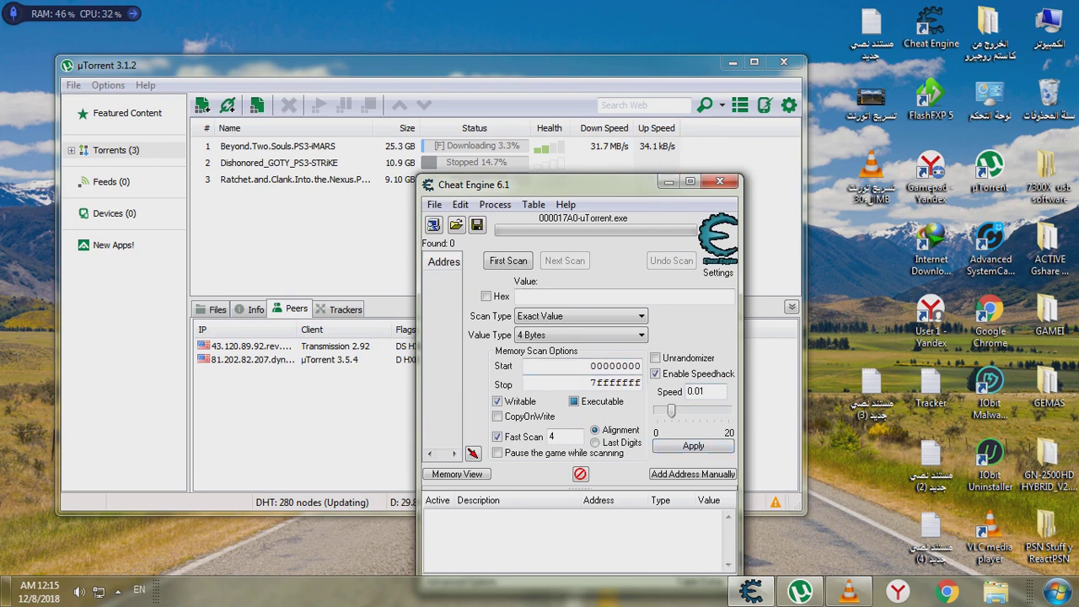
left_click_drag(548, 184, 525, 212)
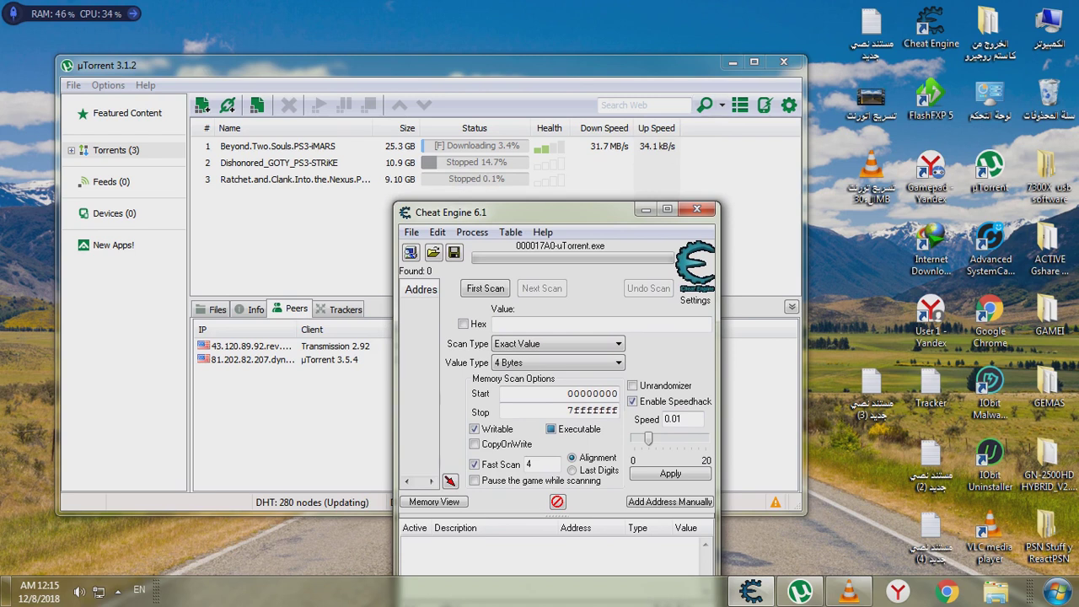
Maximize the µTorrent window and compare the peers and trackers of the Beyond.Two.Souls.PS3-iMARS torrent
left_click(754, 61)
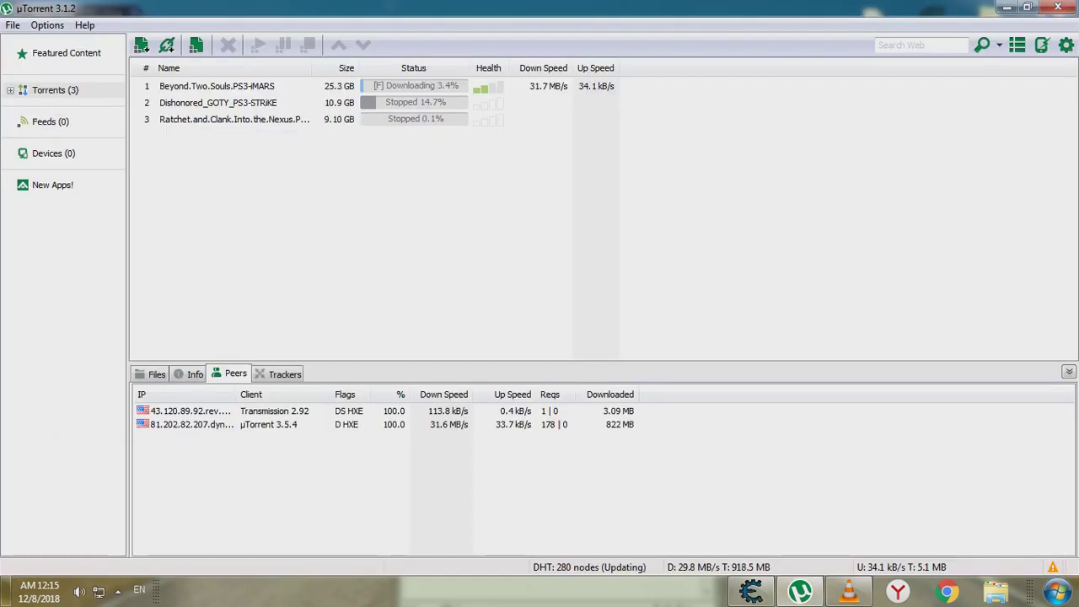
mouse_move(751, 590)
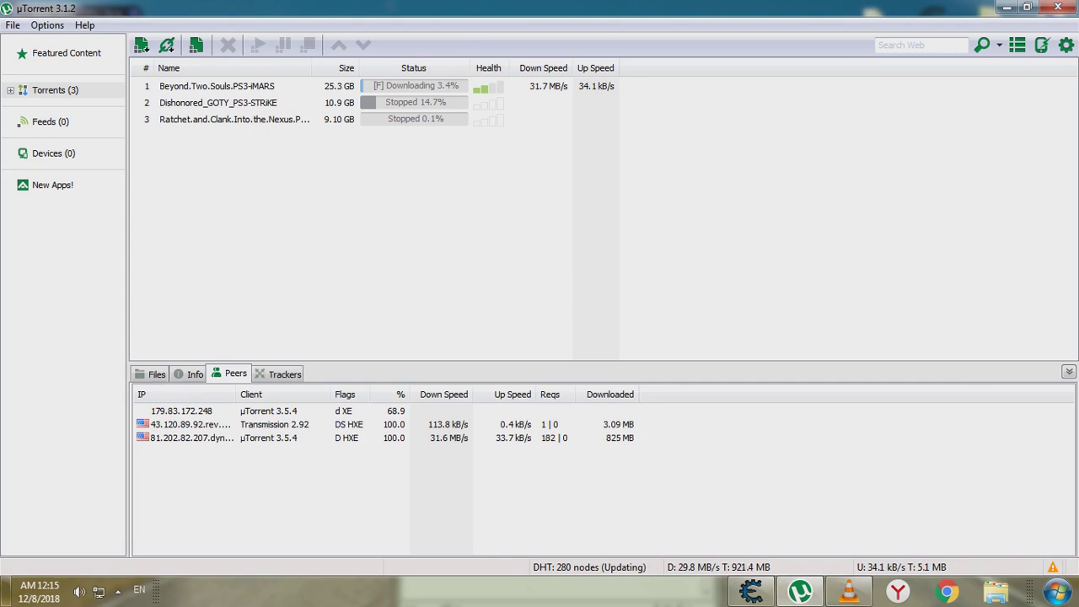
left_click(281, 373)
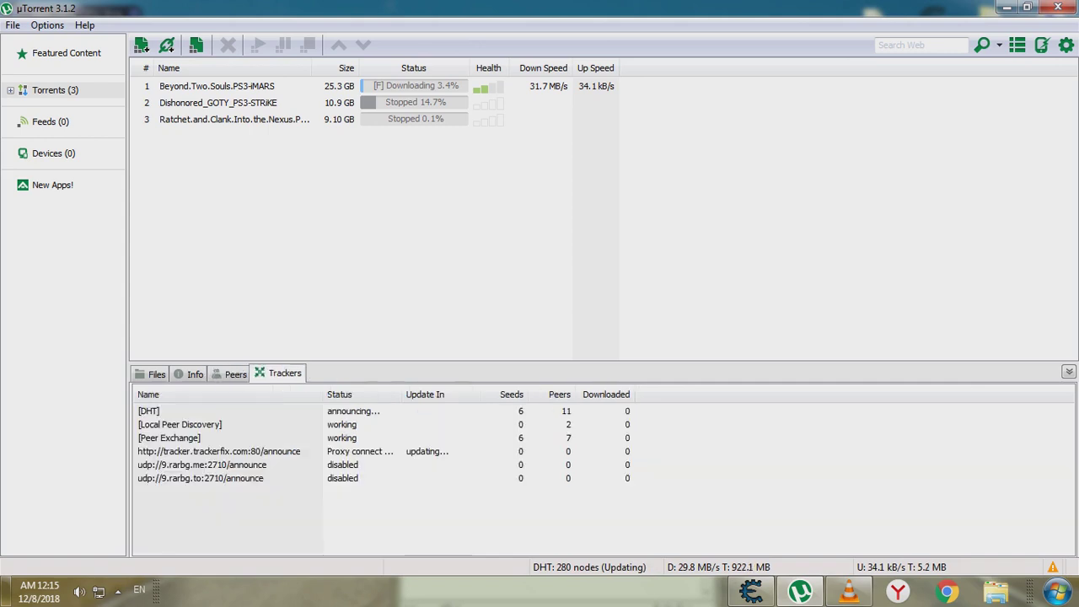
left_click(229, 373)
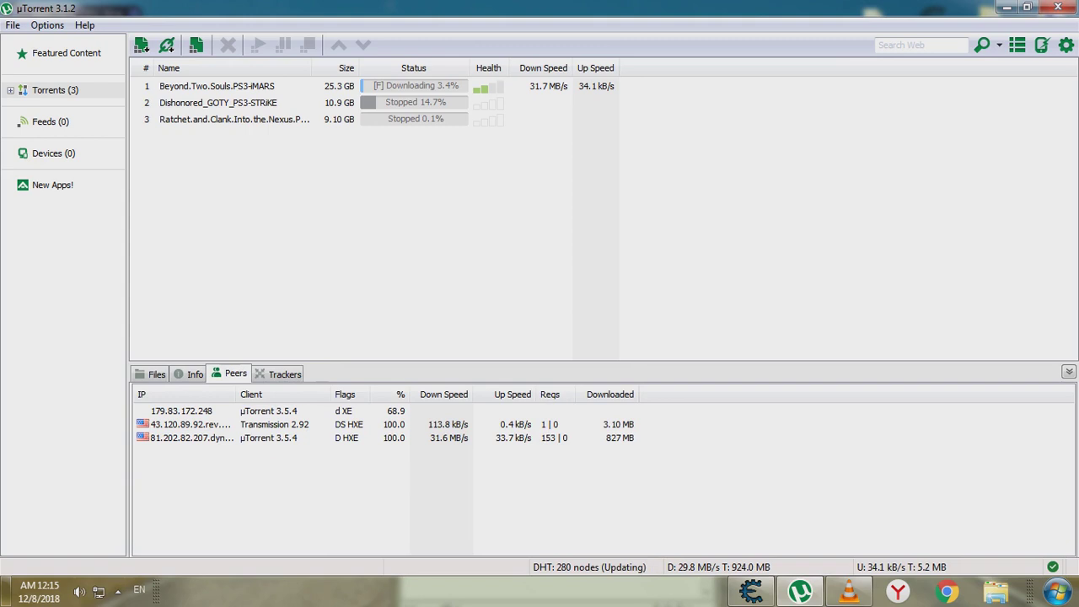
left_click(283, 373)
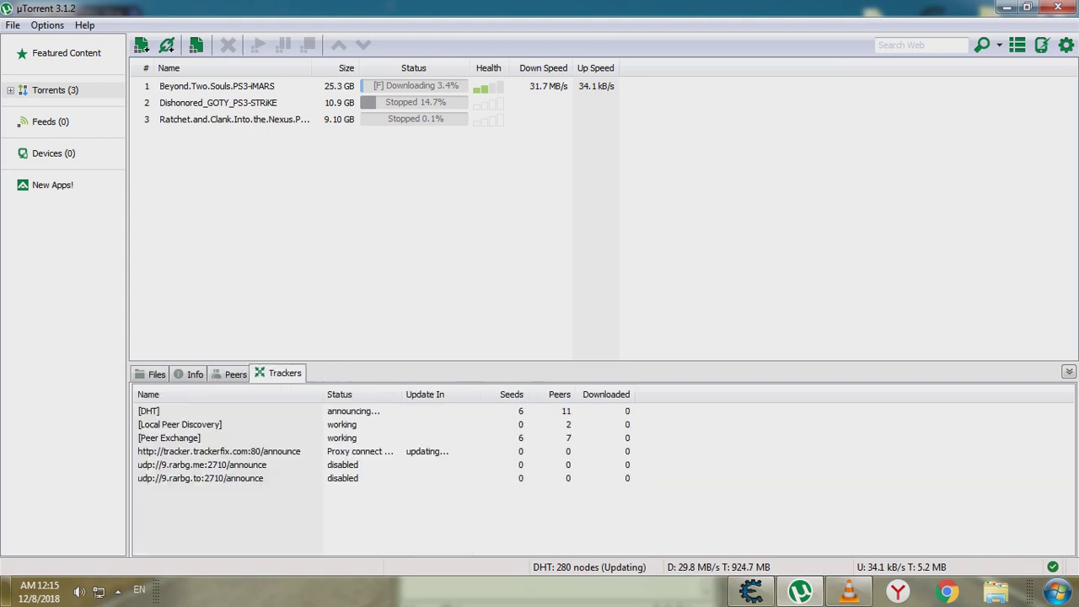
left_click(235, 374)
left_click(282, 373)
Update the tracker of the Beyond.Two.Souls.PS3-iMARS torrent twice and clear the torrent selection
right_click(546, 85)
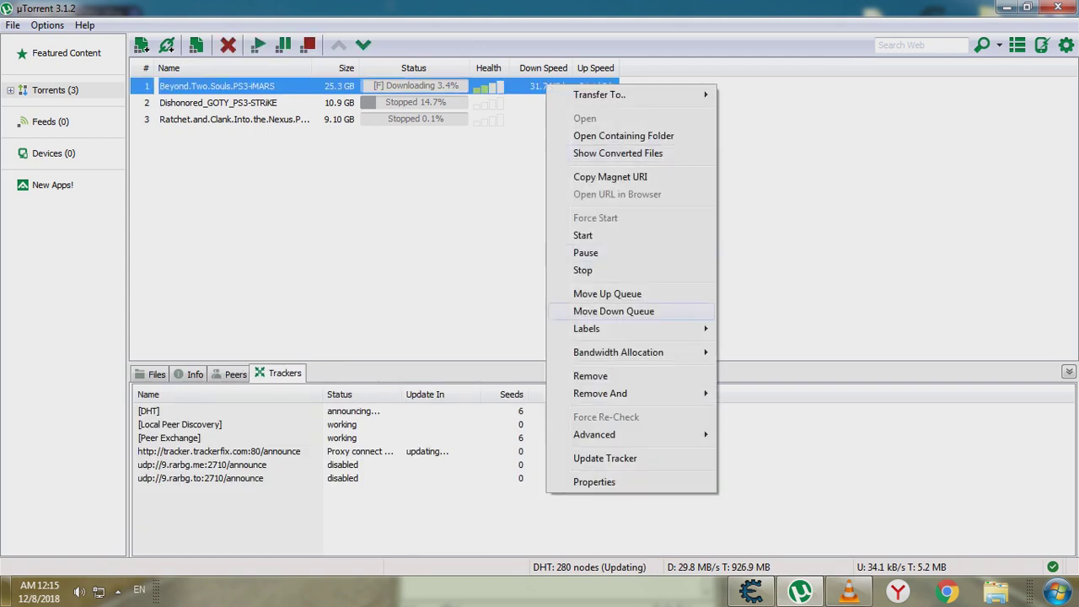
left_click(605, 457)
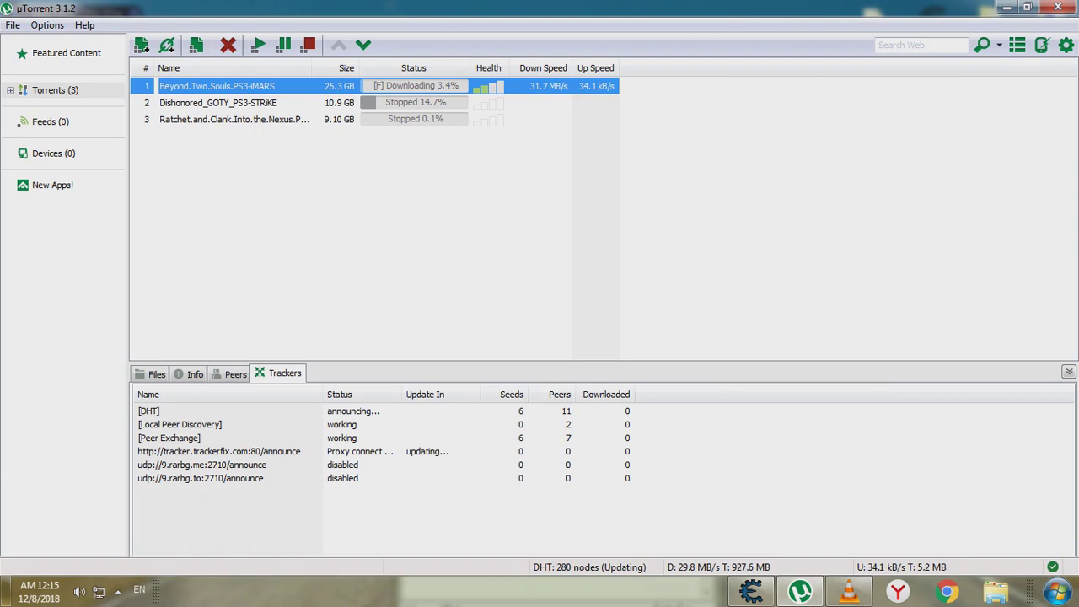
right_click(572, 84)
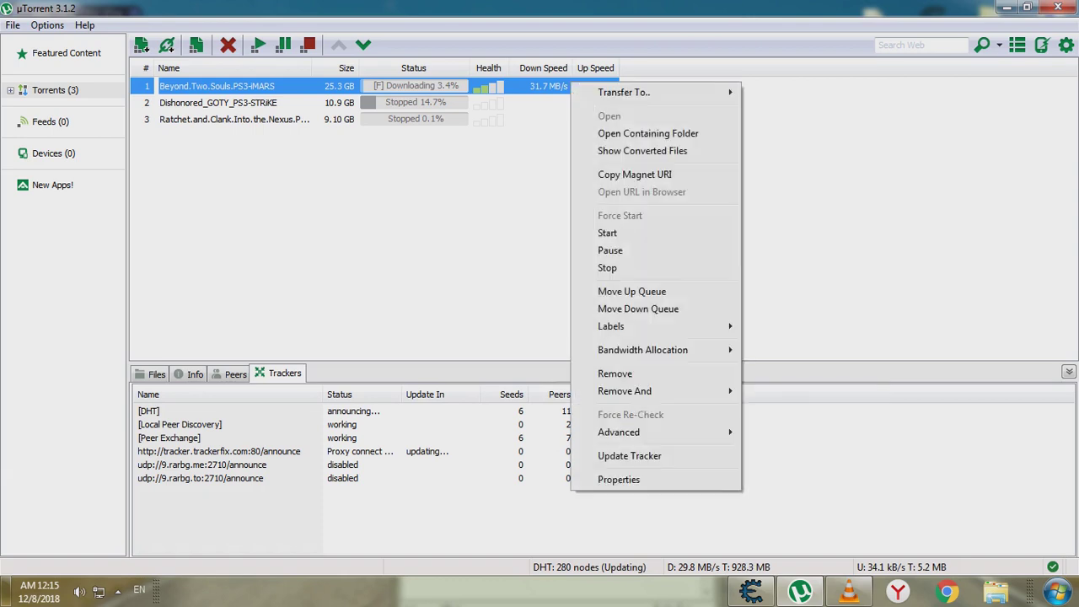
left_click(624, 456)
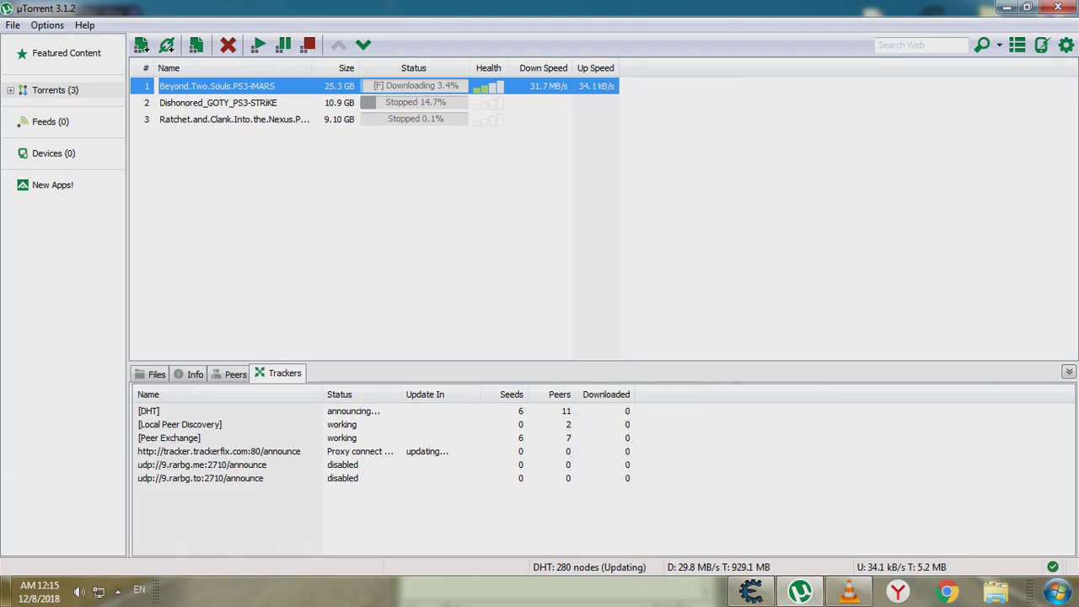
key("Escape")
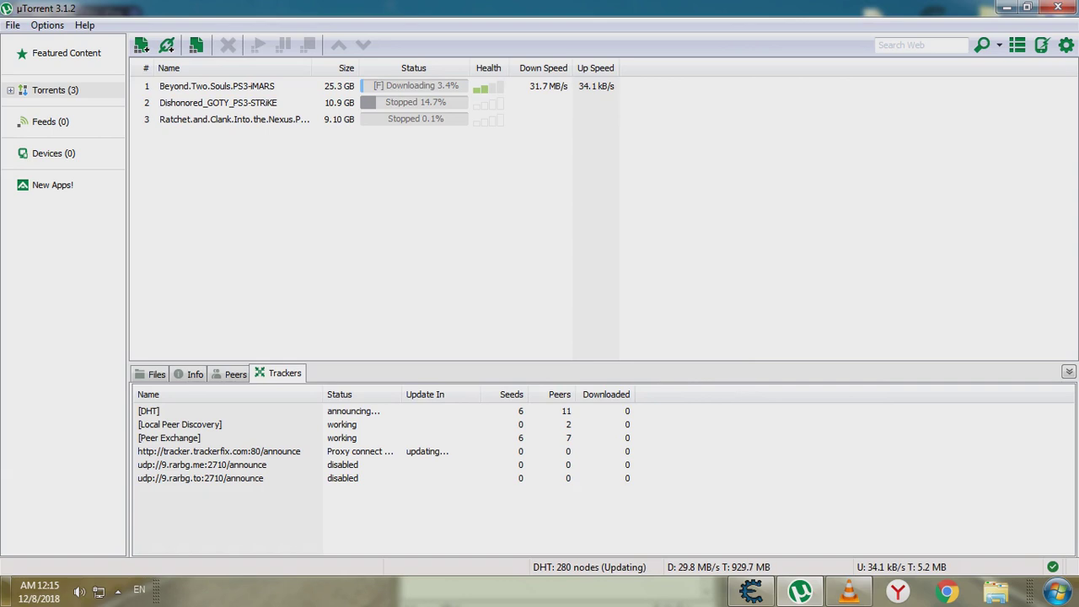
Restore the µTorrent window to its smaller size, and switch to Cheat Engine, placing its window just below the torrent list
left_click(1026, 8)
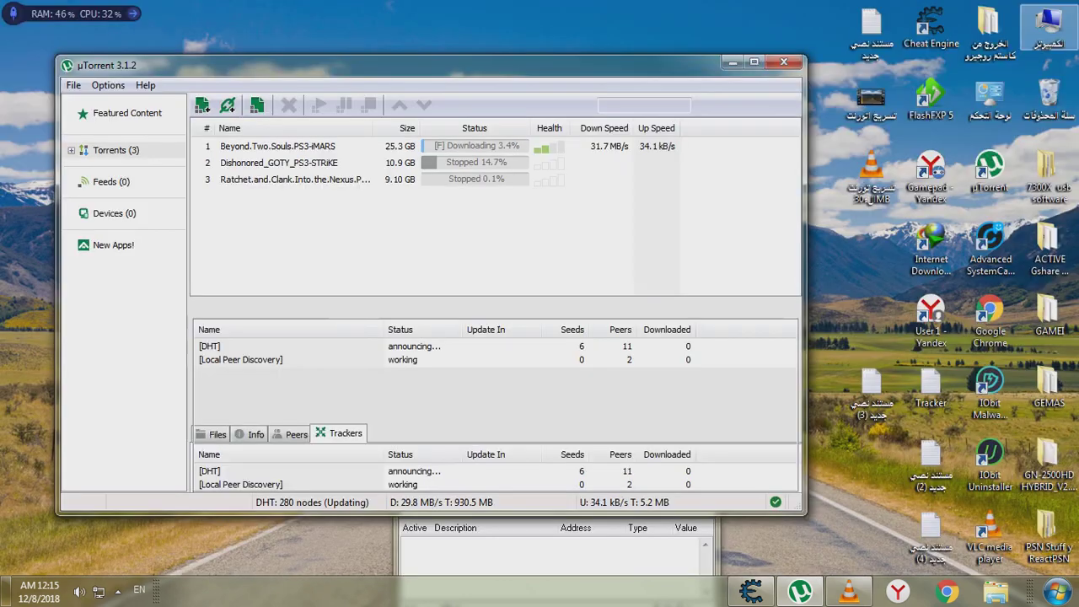
key("alt+Tab")
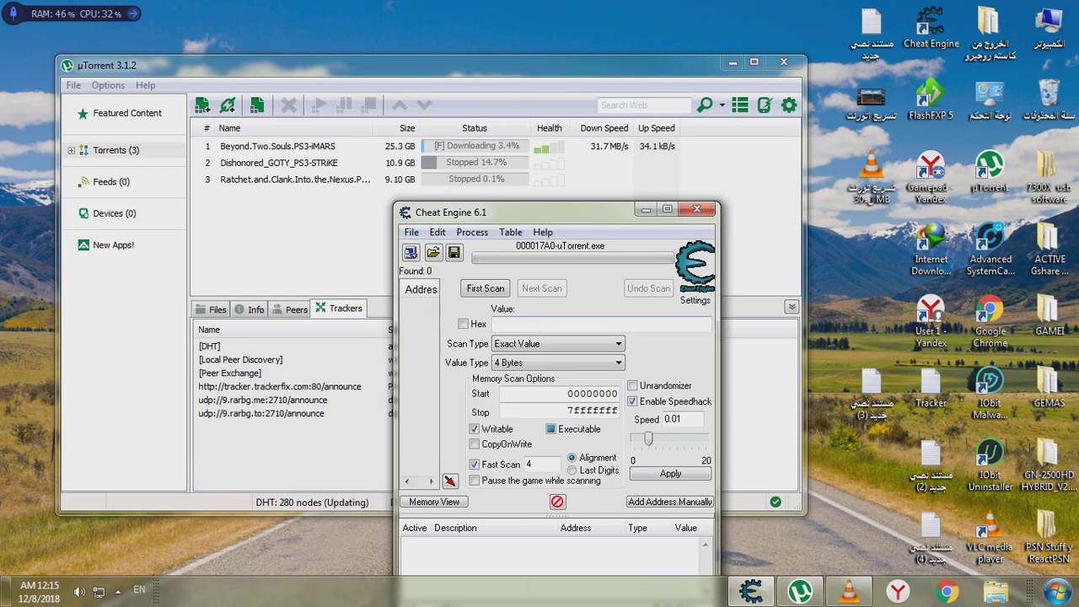
left_click_drag(531, 211, 538, 183)
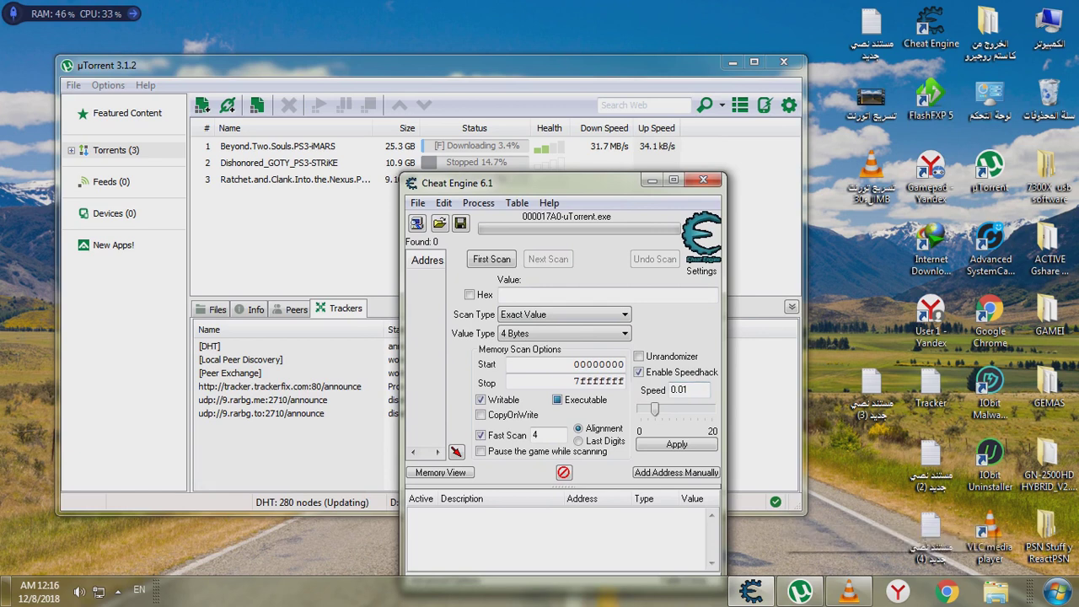
mouse_move(849, 590)
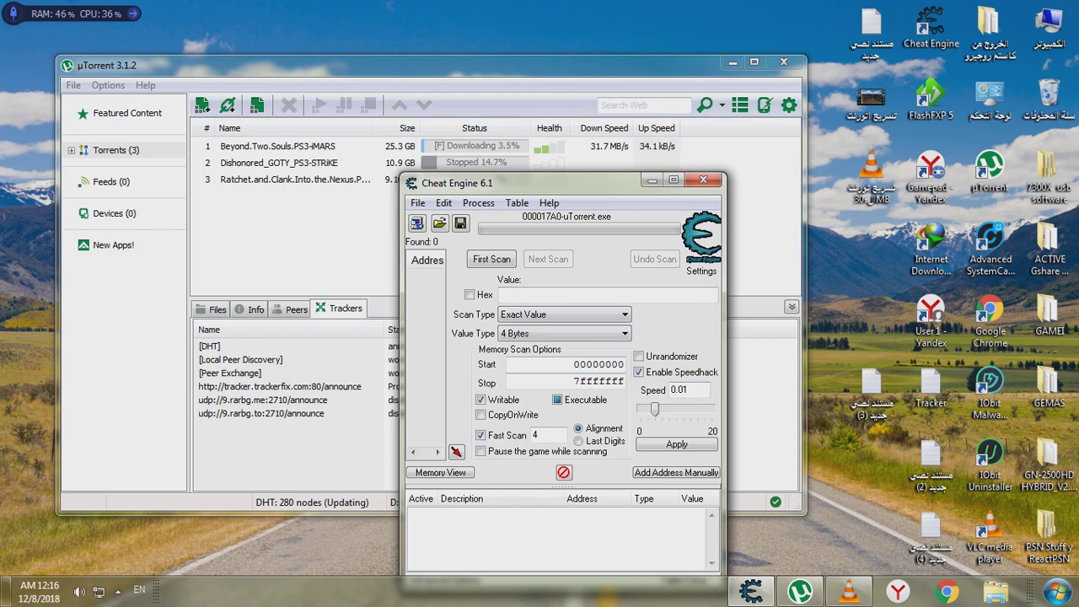
left_click_drag(562, 182, 537, 221)
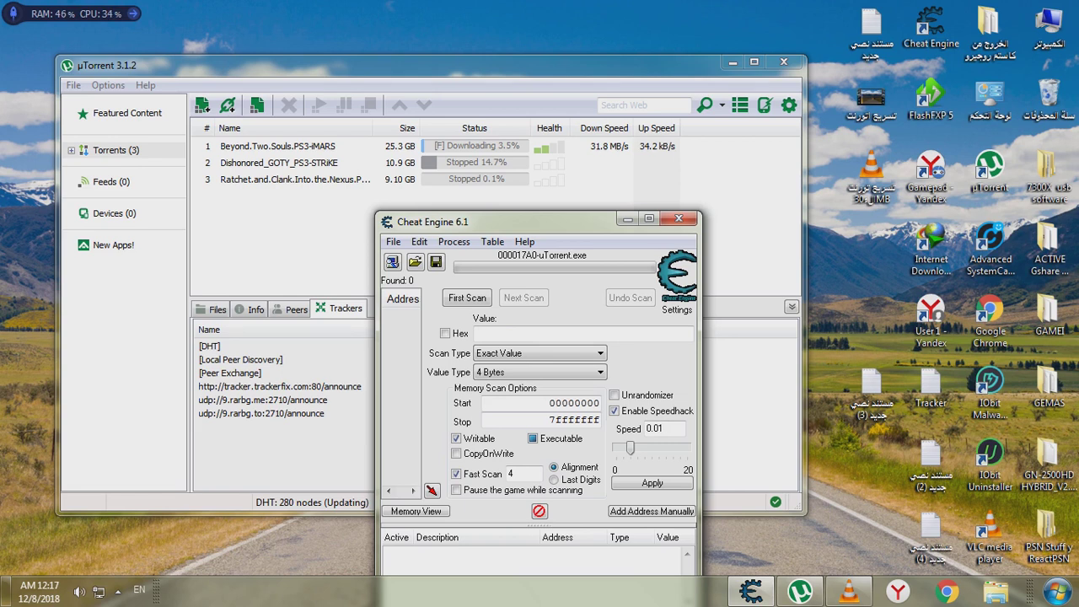
Update the Beyond.Two.Souls.PS3-iMARS torrent's tracker once more in µTorrent and return to Cheat Engine
right_click(588, 148)
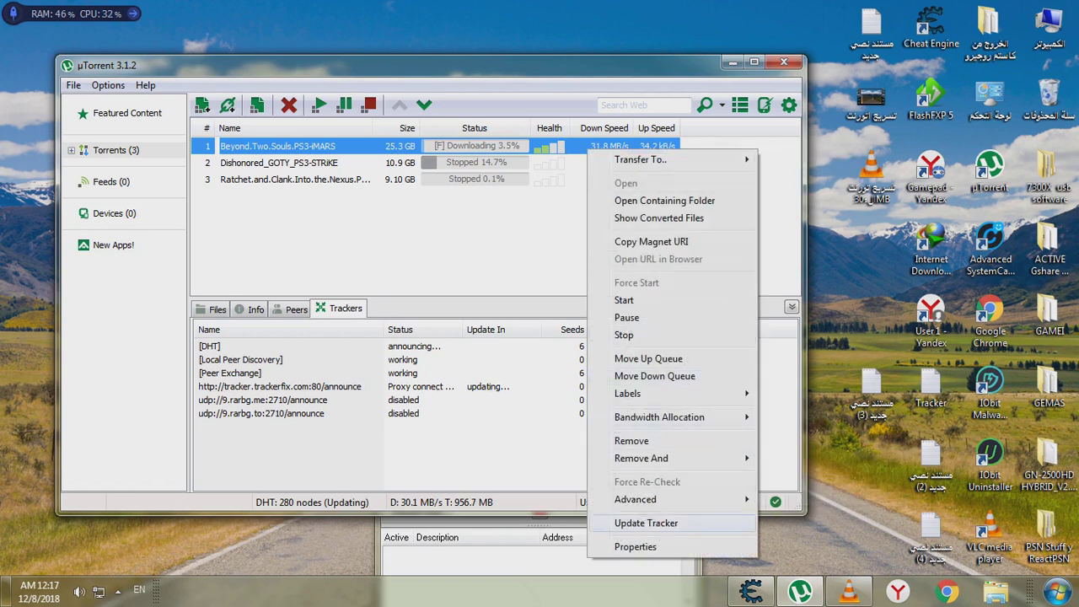
left_click(646, 522)
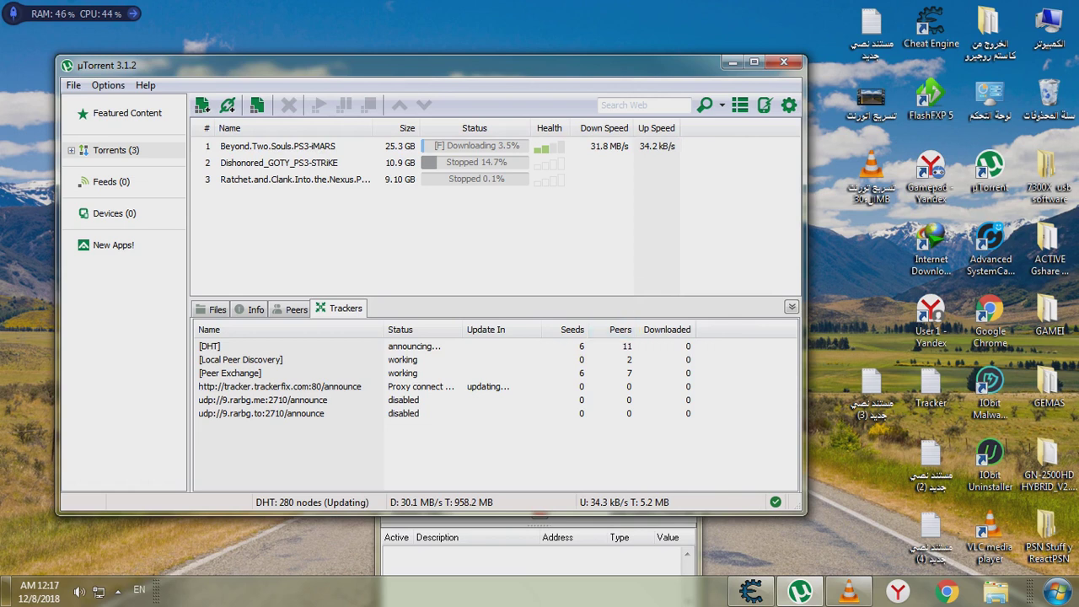
key("alt+Tab")
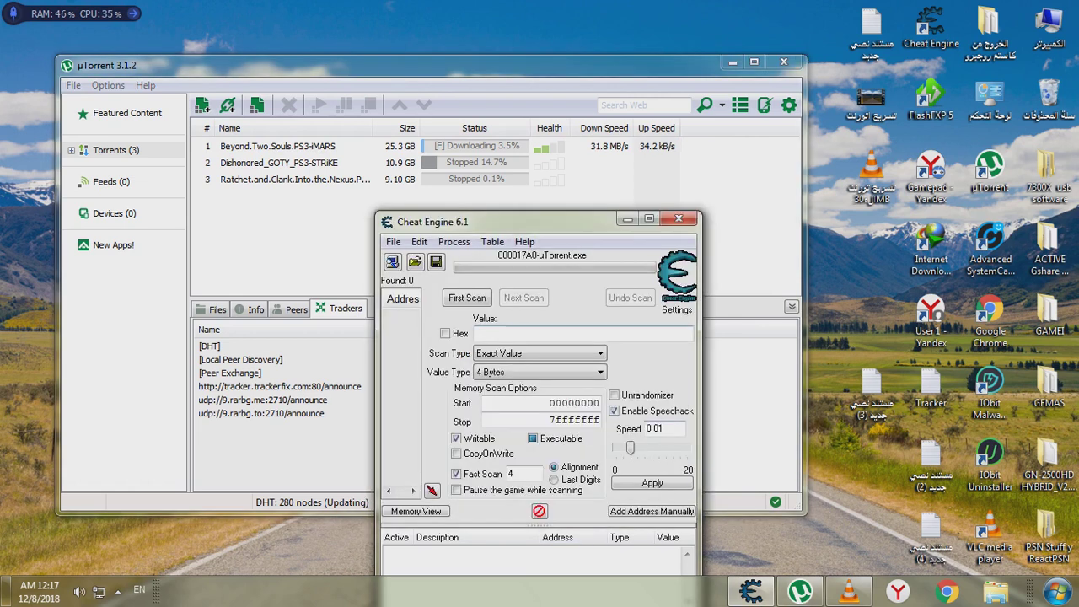
mouse_move(799, 592)
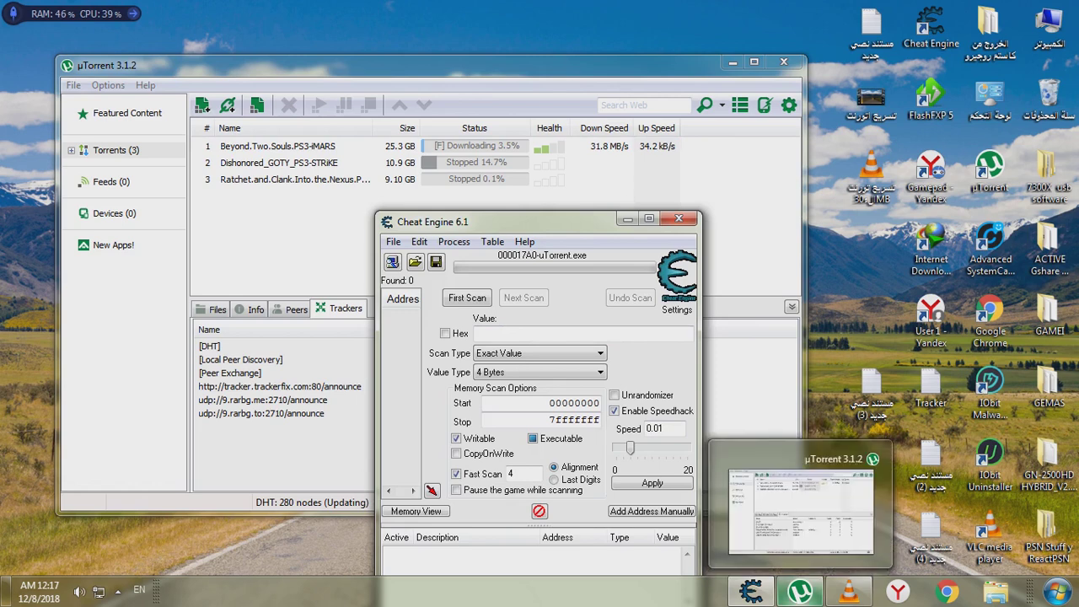